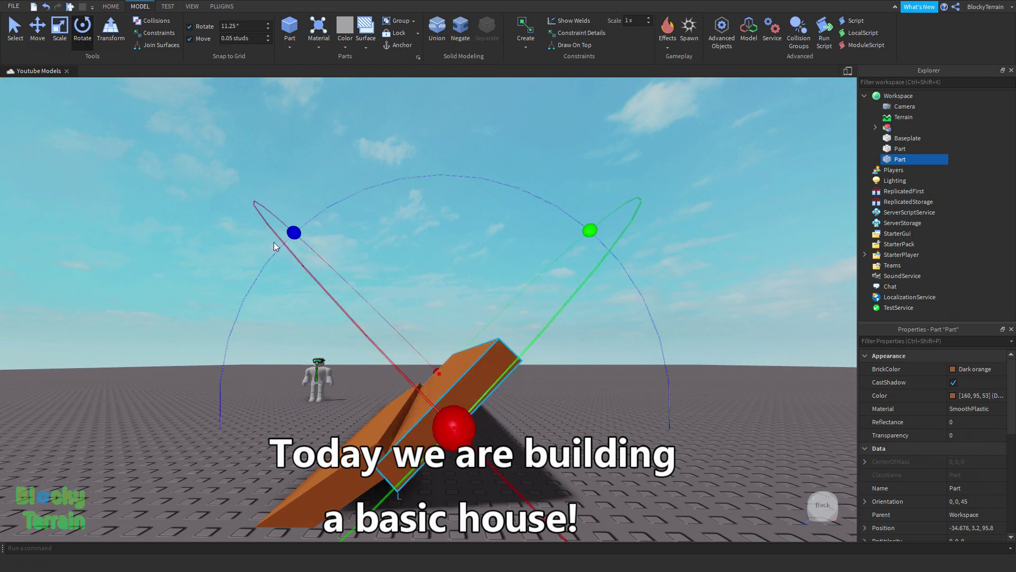
- Rotate a duplicated roof panel to 56.25° and align it with the upper end of the 45° panel
{"action": "key", "text": "ctrl+2"}
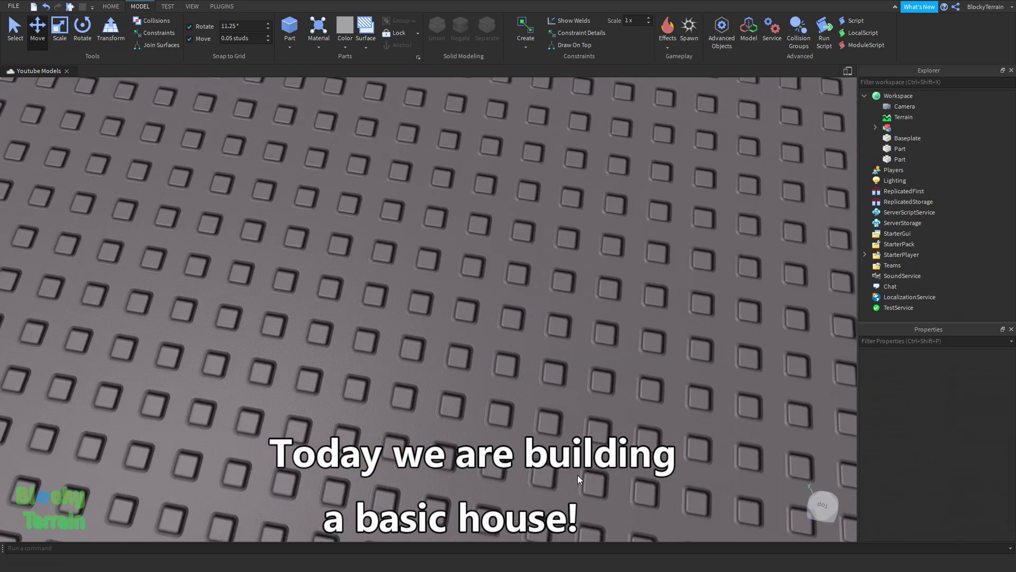
{"action": "key", "text": "ctrl+4"}
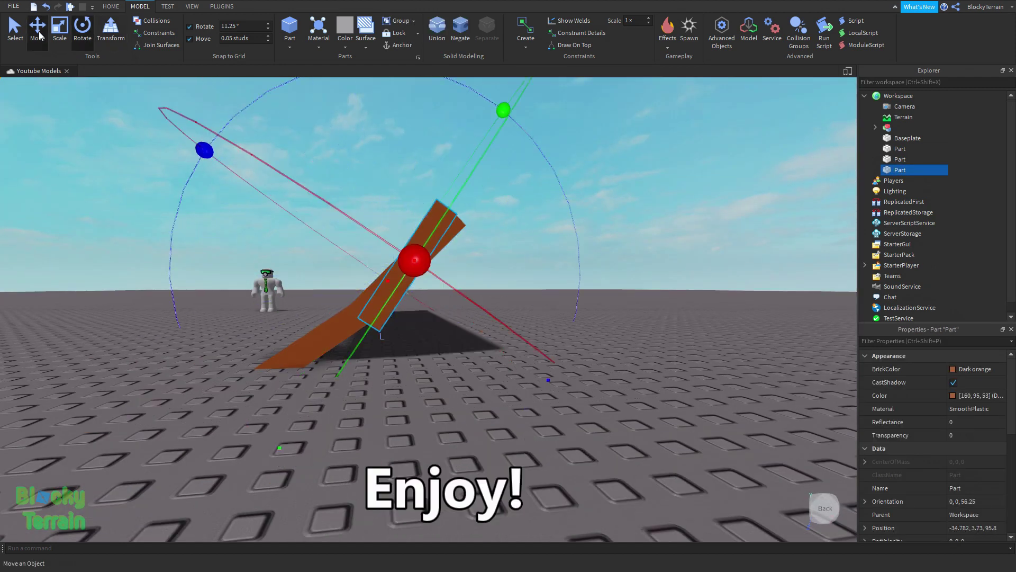
{"action": "left_click", "coordinate": [37, 29]}
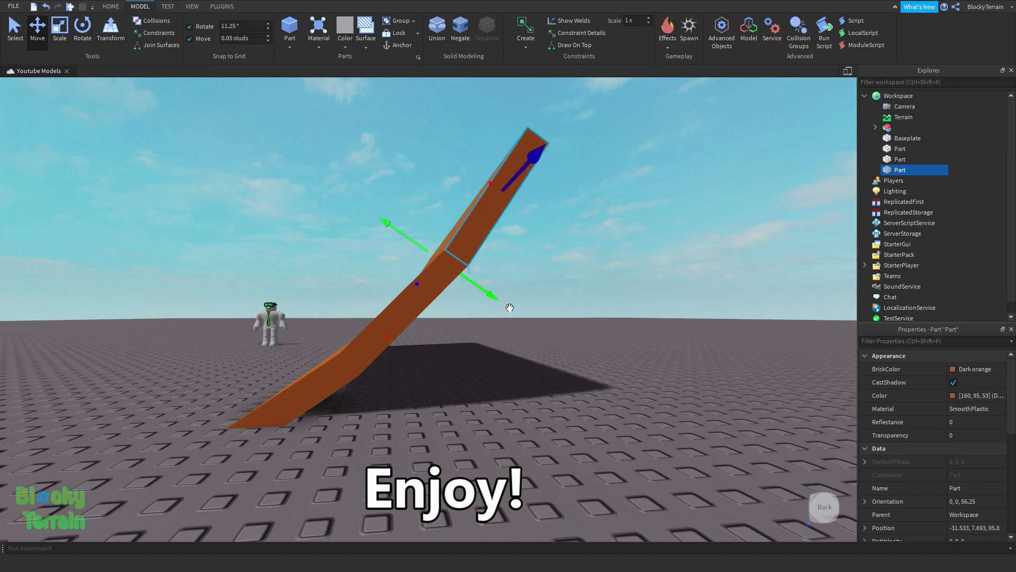
{"action": "scroll", "coordinate": [532, 256], "scroll_direction": "up", "scroll_amount": 5}
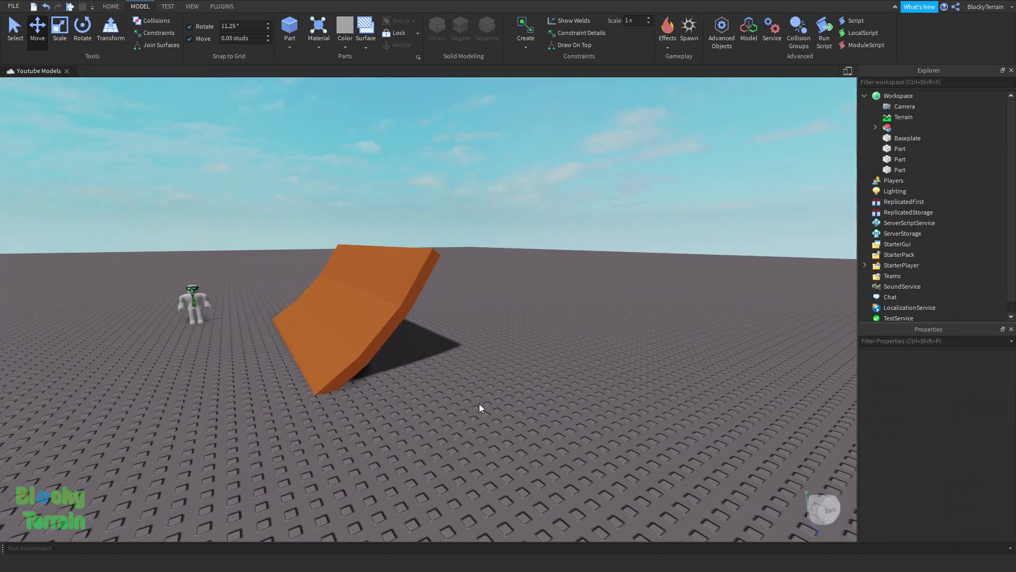
- Duplicate the three roof panels to form the opposite slope, and fit a block beneath the eaves
{"action": "left_click_drag", "start_coordinate": [306, 177], "coordinate": [578, 454]}
{"action": "key", "text": "ctrl+2"}
{"action": "scroll", "coordinate": [589, 224], "scroll_direction": "up", "scroll_amount": 5}
{"action": "right_click_drag", "start_coordinate": [589, 224], "coordinate": [407, 213]}
{"action": "key", "text": "ctrl+2"}
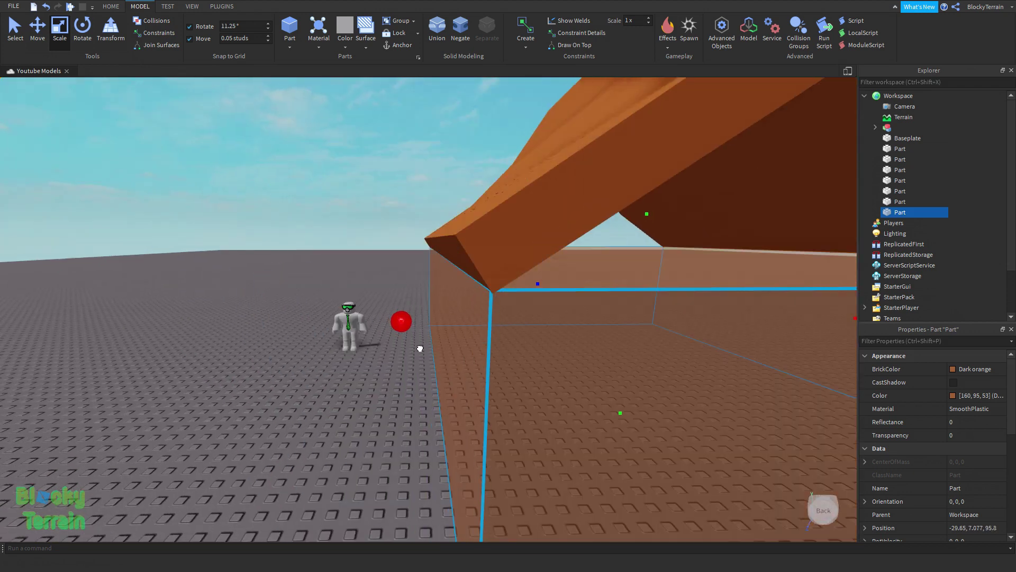
{"action": "middle_click_drag", "start_coordinate": [420, 348], "coordinate": [170, 347]}
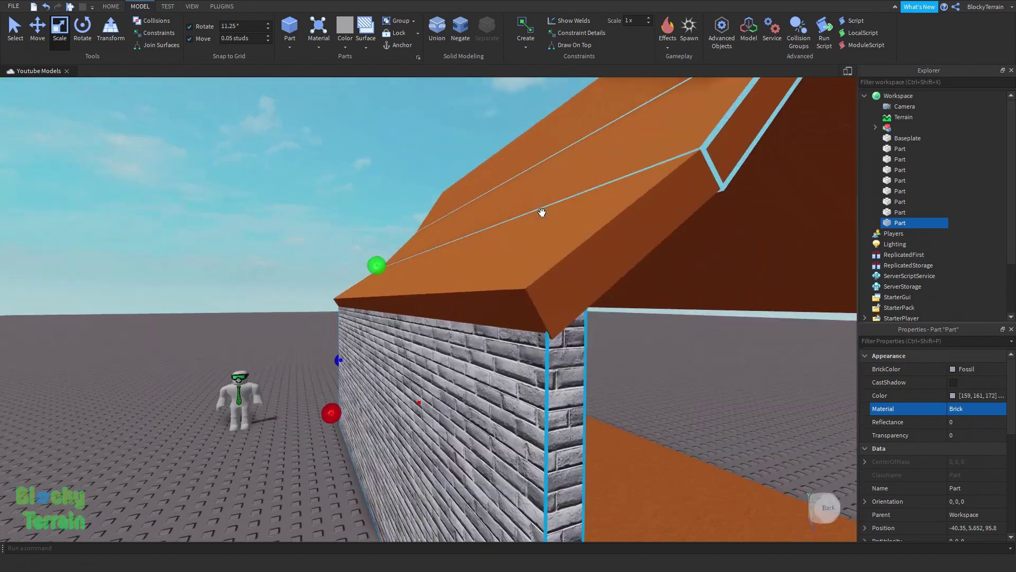
- Duplicate the Fossil brick side wall and move the copy under the opposite eave
{"action": "right_click_drag", "start_coordinate": [542, 212], "coordinate": [541, 212]}
{"action": "key", "text": "ctrl+d"}
{"action": "left_click", "coordinate": [40, 43]}
{"action": "right_click_drag", "start_coordinate": [423, 441], "coordinate": [446, 430]}
{"action": "left_click_drag", "start_coordinate": [446, 431], "coordinate": [493, 170]}
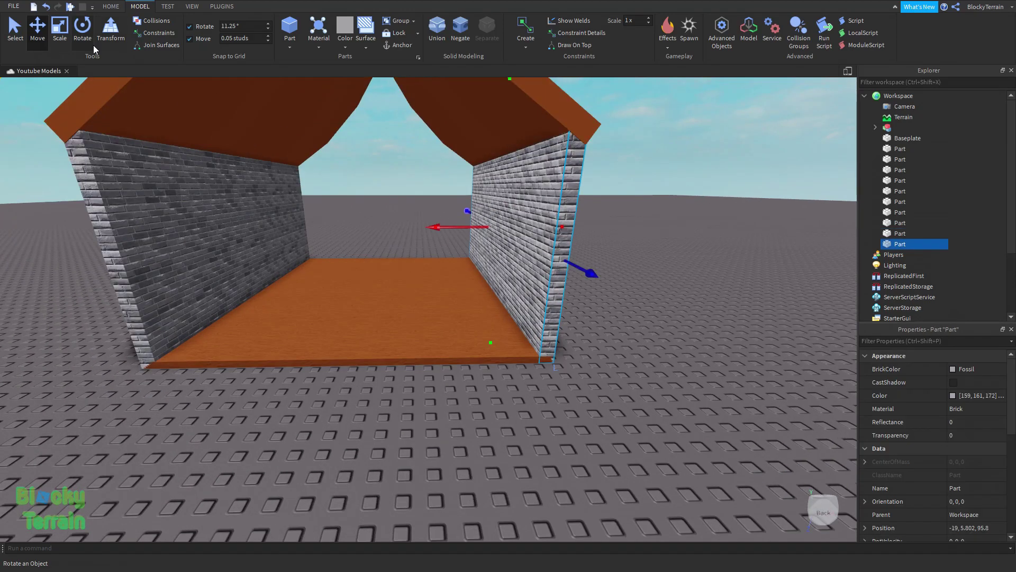
- Turn copies of the brick wall into end walls closing both ends of the house, and place a wedge on one
{"action": "left_click", "coordinate": [60, 29]}
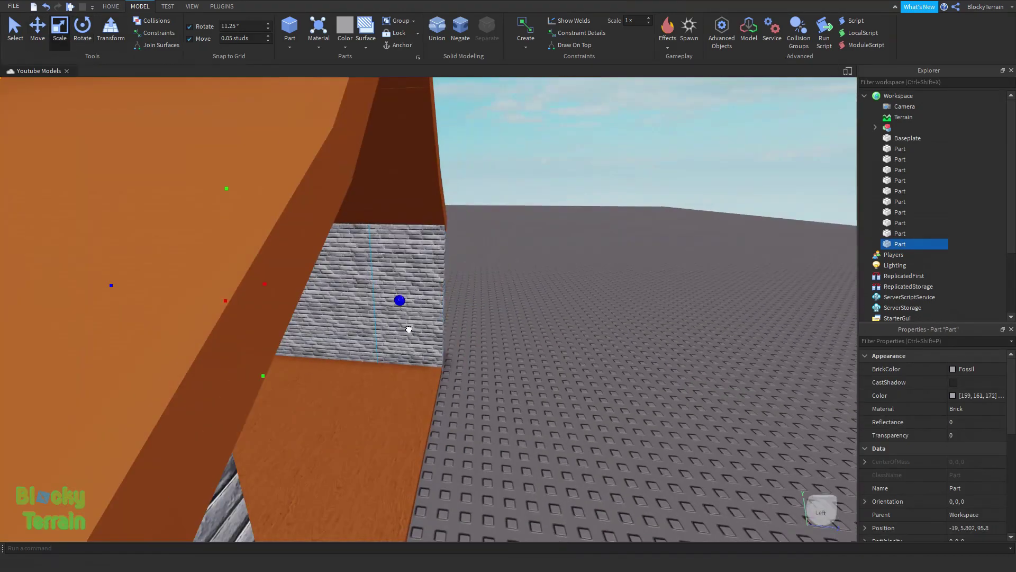
{"action": "left_click", "coordinate": [894, 265]}
{"action": "left_click", "coordinate": [986, 501]}
{"action": "right_click_drag", "start_coordinate": [560, 385], "coordinate": [358, 337]}
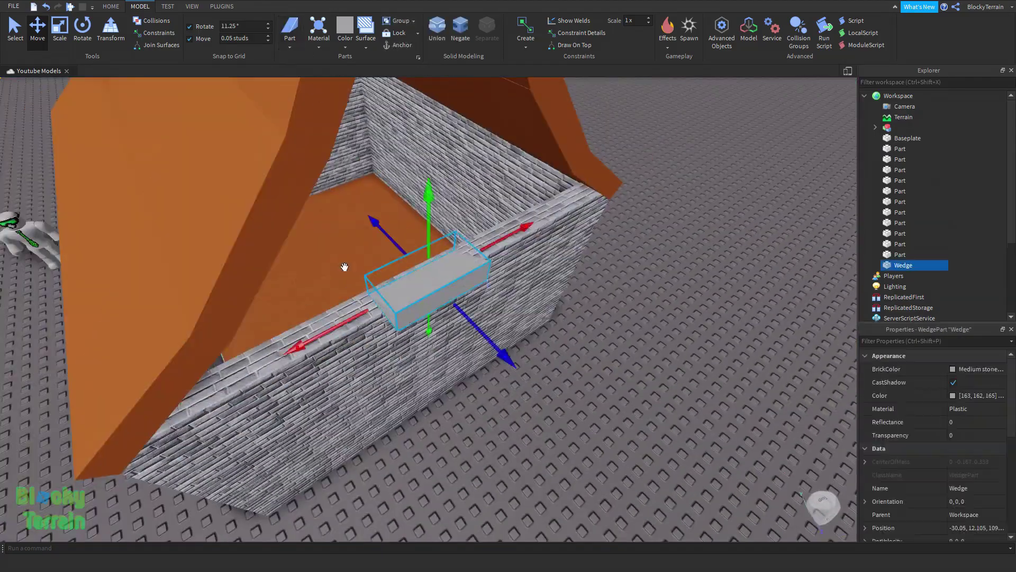
- Fill the gable above the end wall with two mirrored Fossil brick wedges, oriented 0,90,0 and 0,-90,0, without cast shadows
{"action": "key", "text": "ctrl+2"}
{"action": "left_click", "coordinate": [66, 47]}
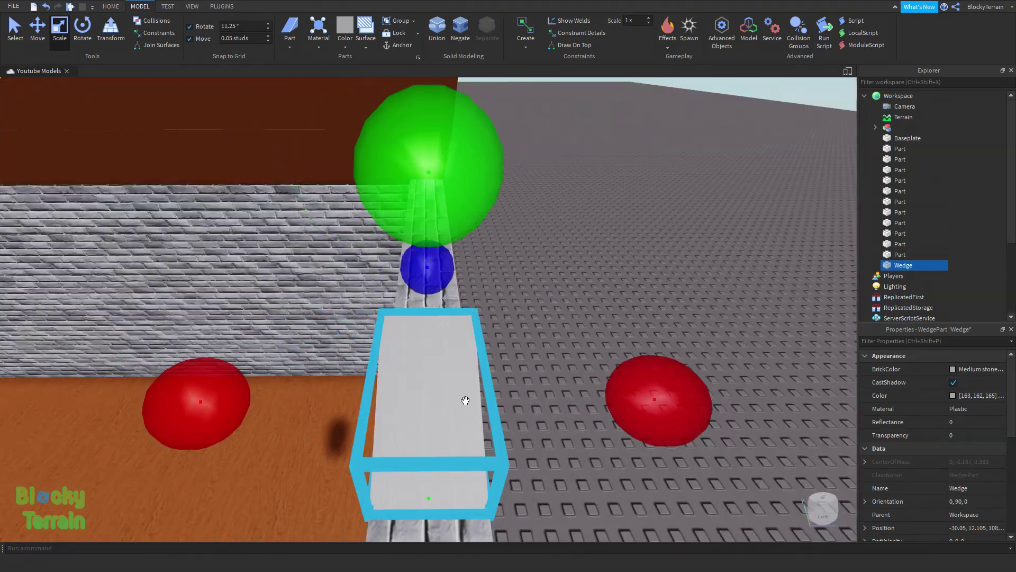
{"action": "left_click", "coordinate": [355, 368]}
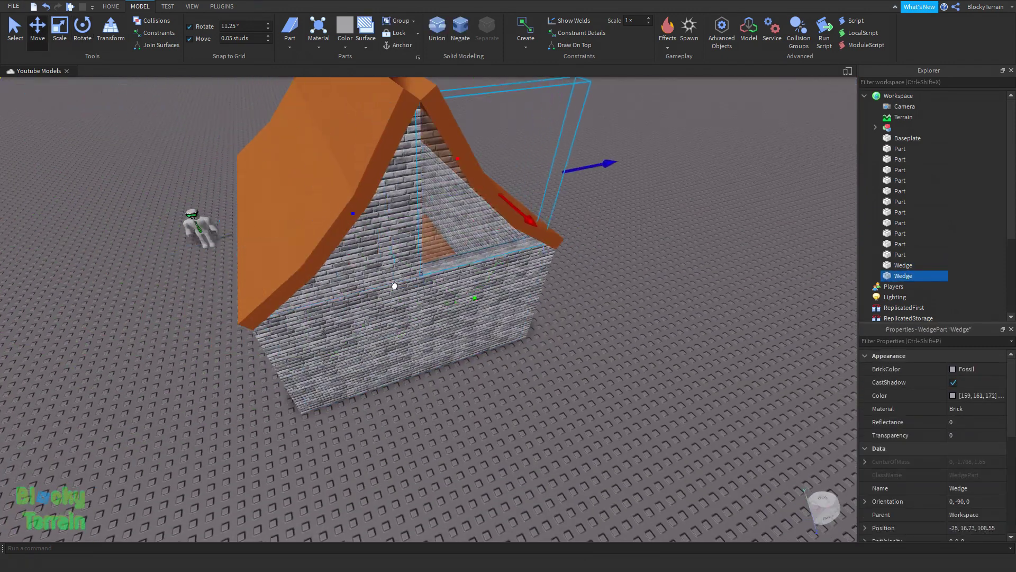
{"action": "left_click", "coordinate": [286, 468]}
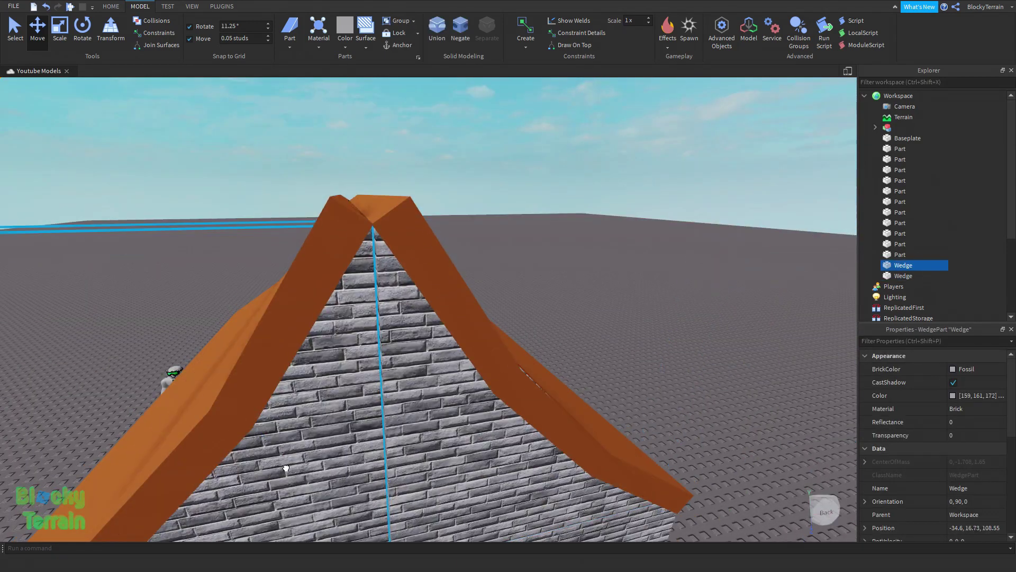
{"action": "left_click", "coordinate": [388, 105]}
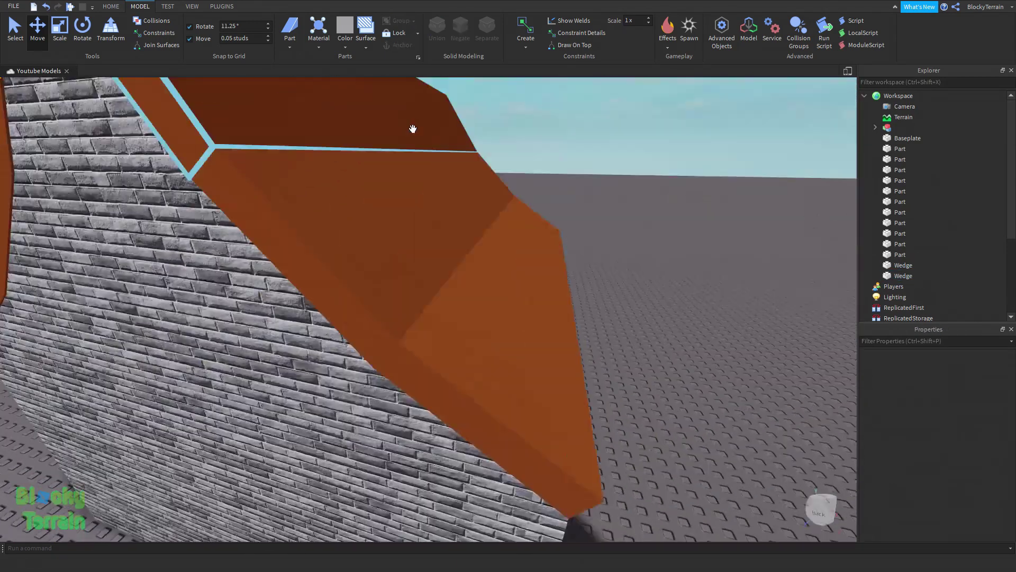
{"action": "left_click", "coordinate": [440, 363]}
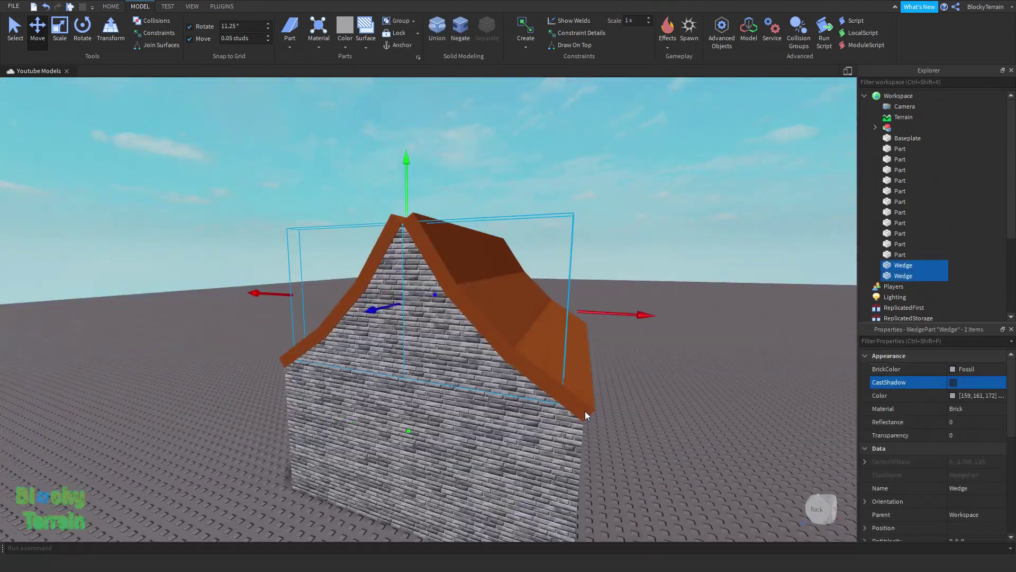
- Duplicate both gable wedges and move the copies into the gable at the opposite end of the house
{"action": "right_click_drag", "start_coordinate": [586, 410], "coordinate": [490, 224]}
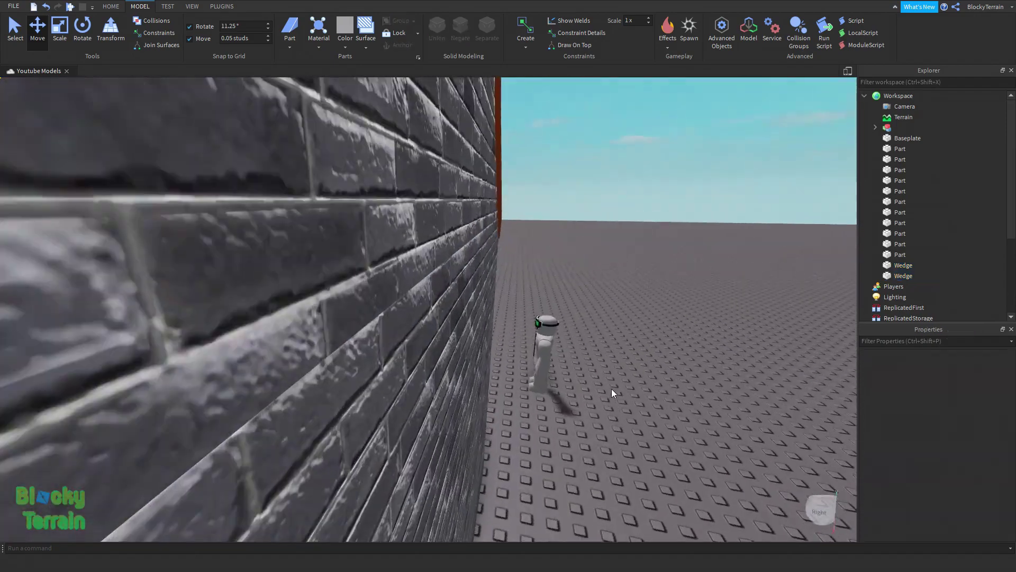
{"action": "left_click", "coordinate": [399, 304]}
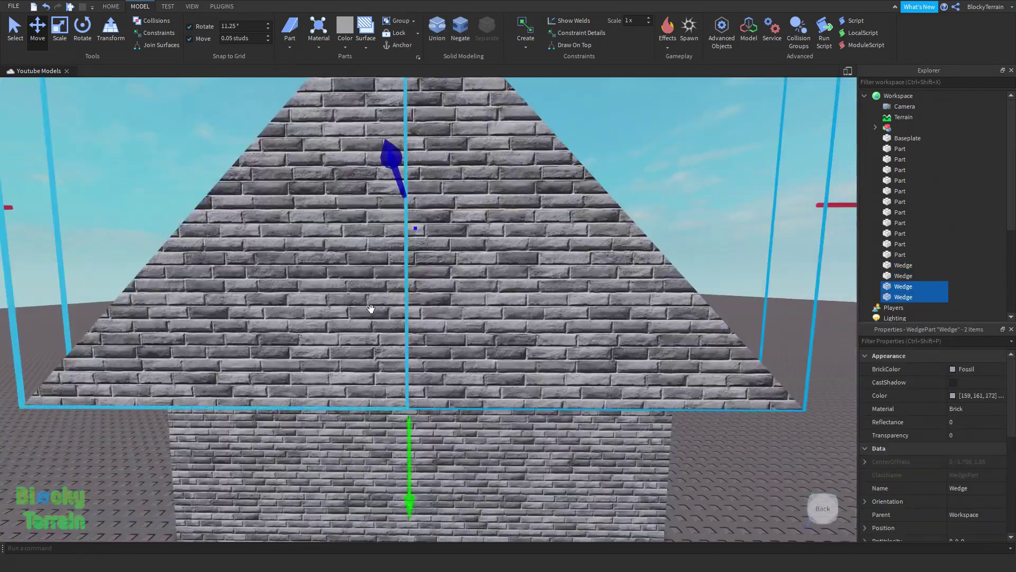
{"action": "key", "text": "ctrl+d"}
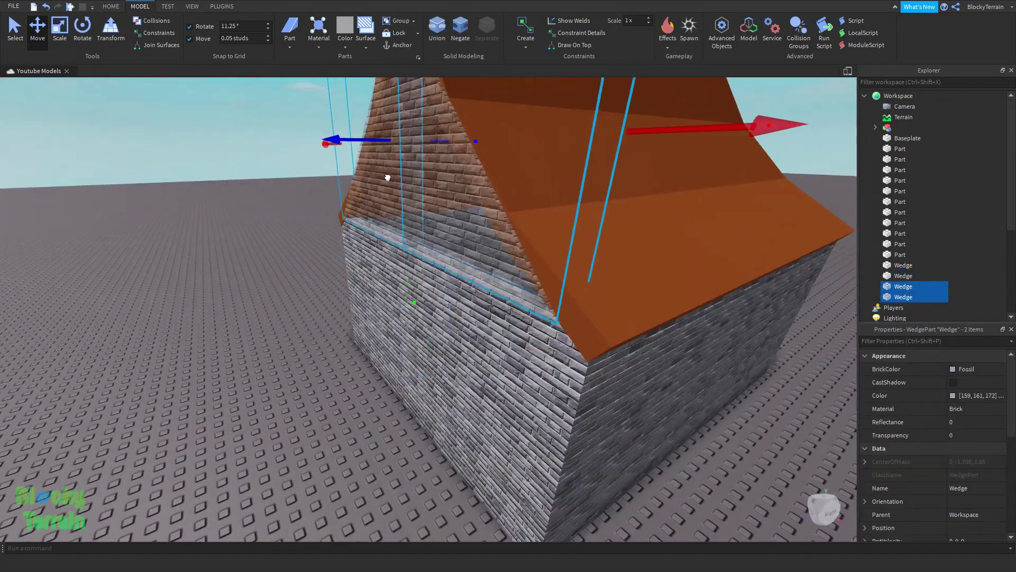
{"action": "scroll", "coordinate": [387, 177], "scroll_direction": "up", "scroll_amount": 5}
{"action": "right_click_drag", "start_coordinate": [387, 177], "coordinate": [276, 208]}
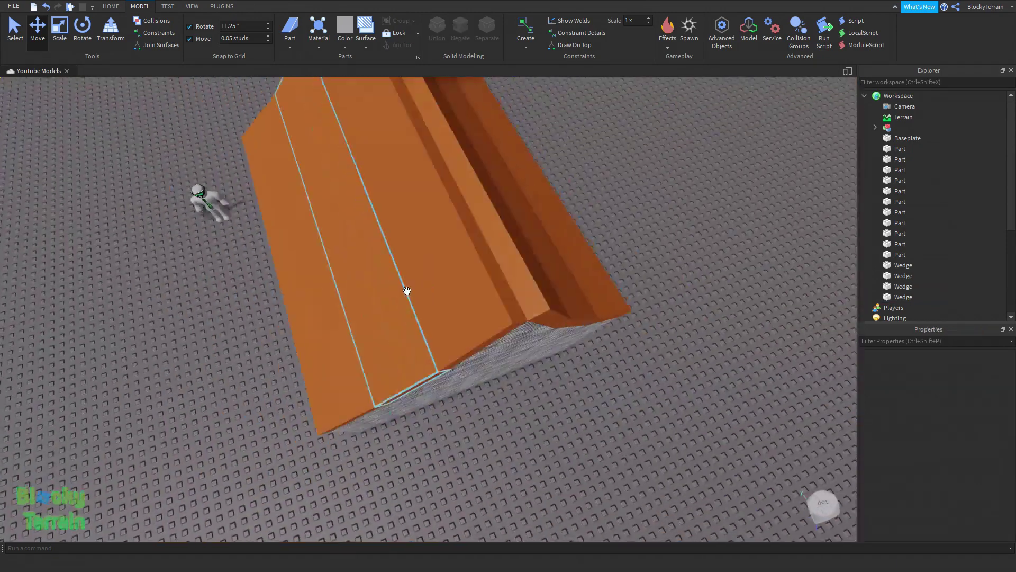
- Build a Fossil brick chimney on the roof from a 3,3,3 block with shadow off, and add Dark orange trim around its cap
{"action": "left_click", "coordinate": [289, 29]}
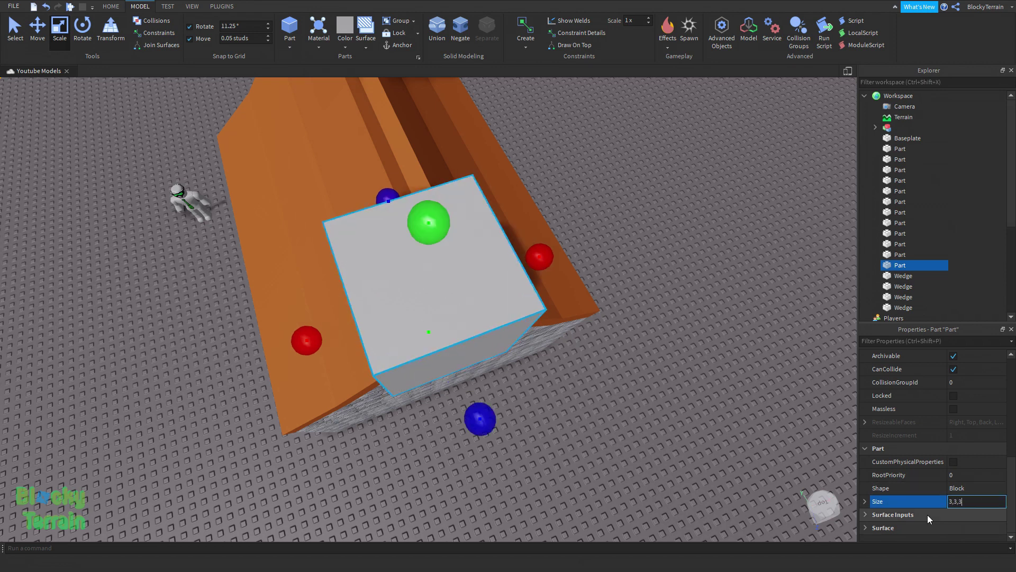
{"action": "key", "text": "Return"}
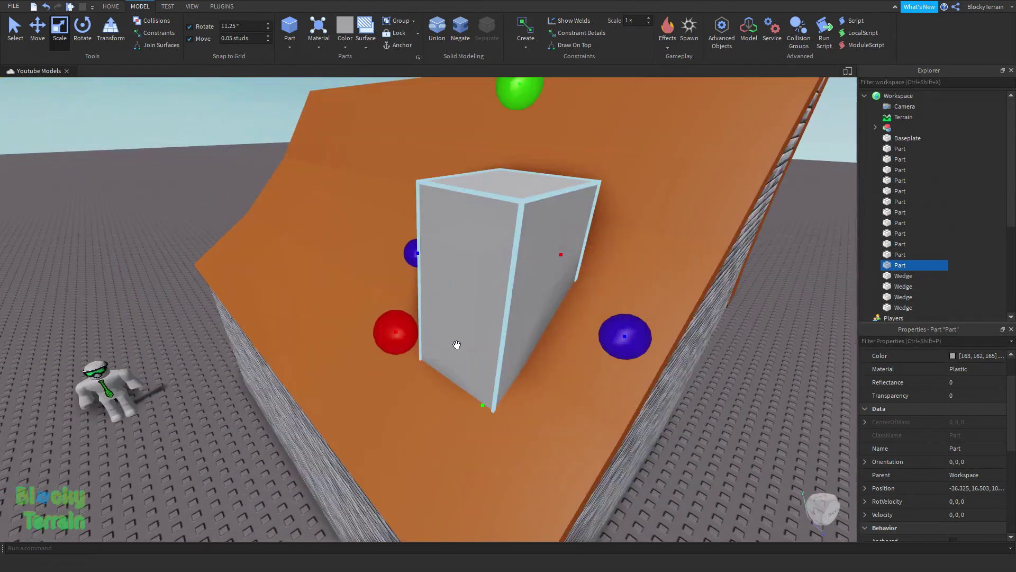
{"action": "left_click", "coordinate": [954, 382]}
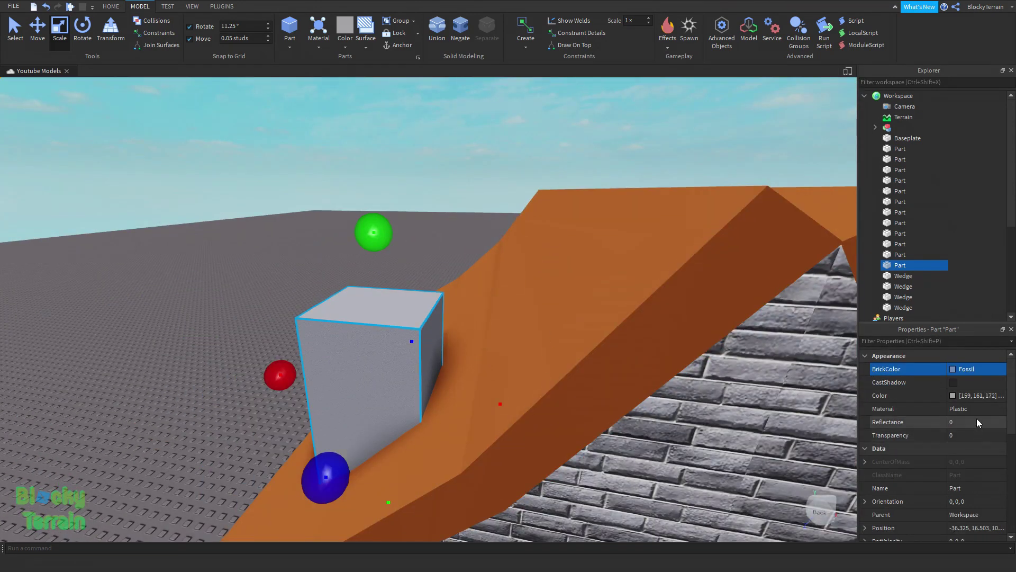
{"action": "left_click", "coordinate": [934, 409]}
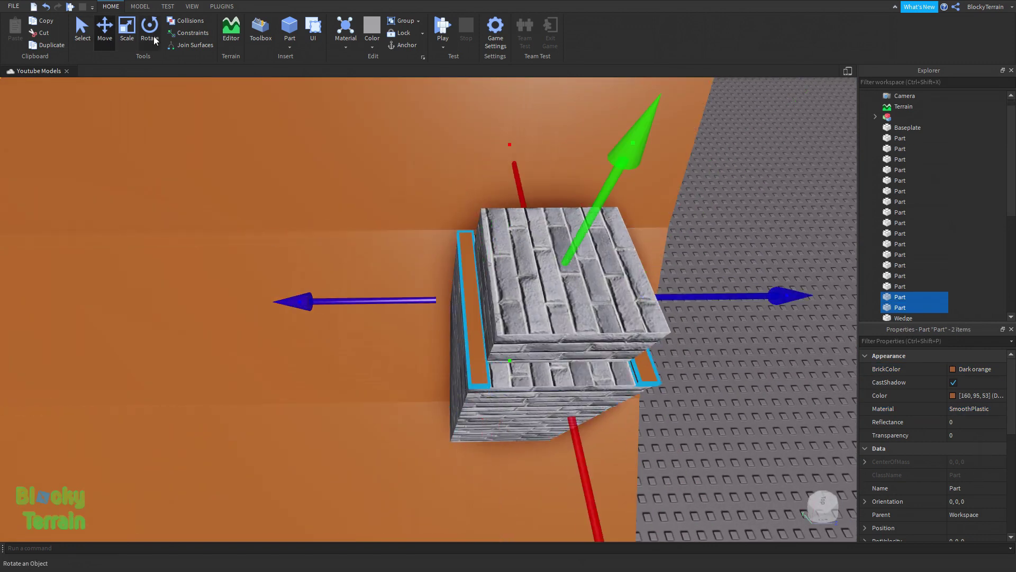
{"action": "left_click", "coordinate": [150, 28]}
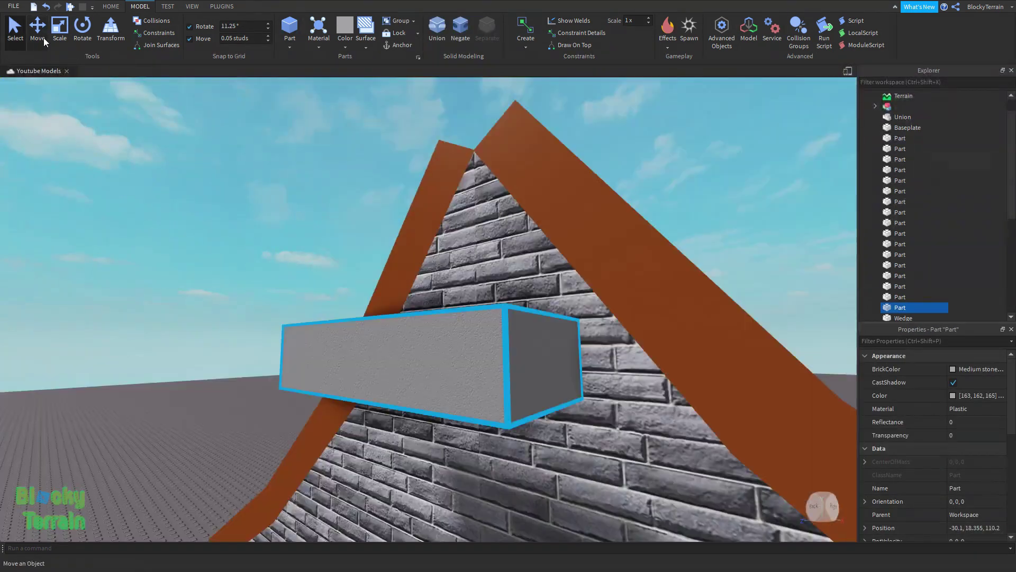
- Try to fit a grey block rotated 45° under the roof slope inside the gable
{"action": "left_click", "coordinate": [77, 45]}
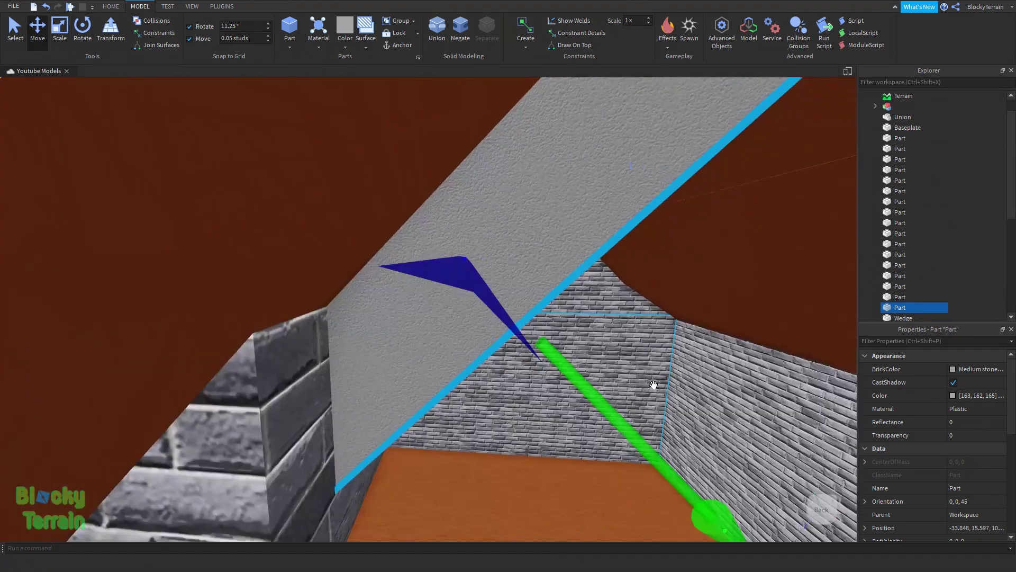
{"action": "key", "text": "ctrl+3"}
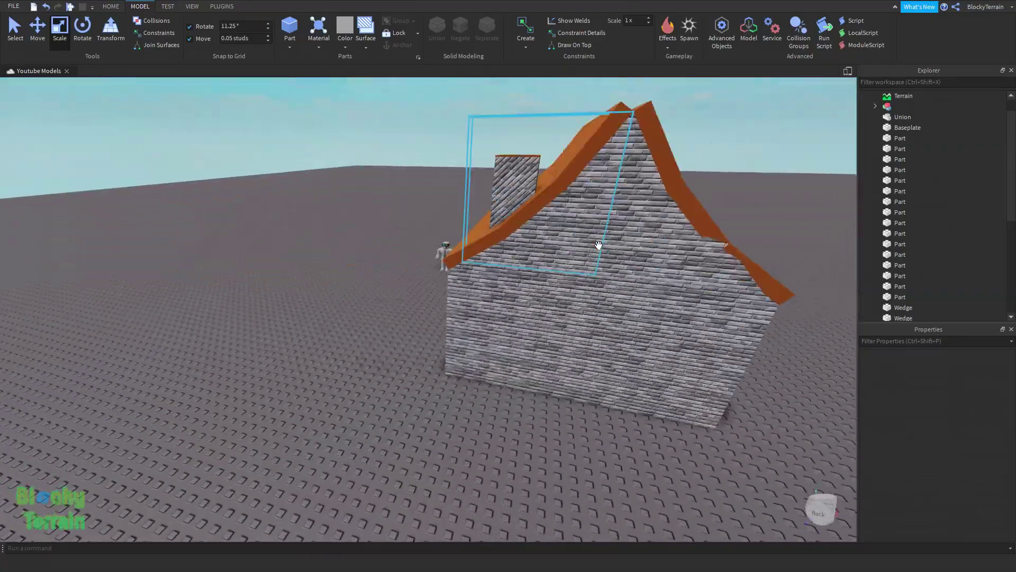
- Adjust the -90° gable wedge so it fits against the roof above the end wall
{"action": "scroll", "coordinate": [598, 245], "scroll_direction": "up", "scroll_amount": 5}
{"action": "scroll", "coordinate": [600, 245], "scroll_direction": "up", "scroll_amount": 5}
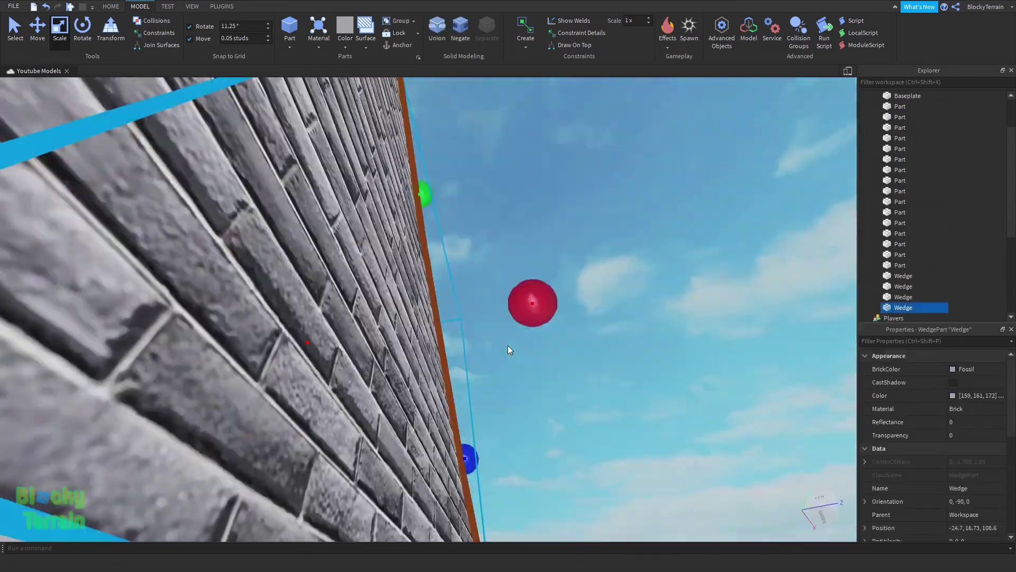
{"action": "scroll", "coordinate": [464, 303], "scroll_direction": "down", "scroll_amount": 2}
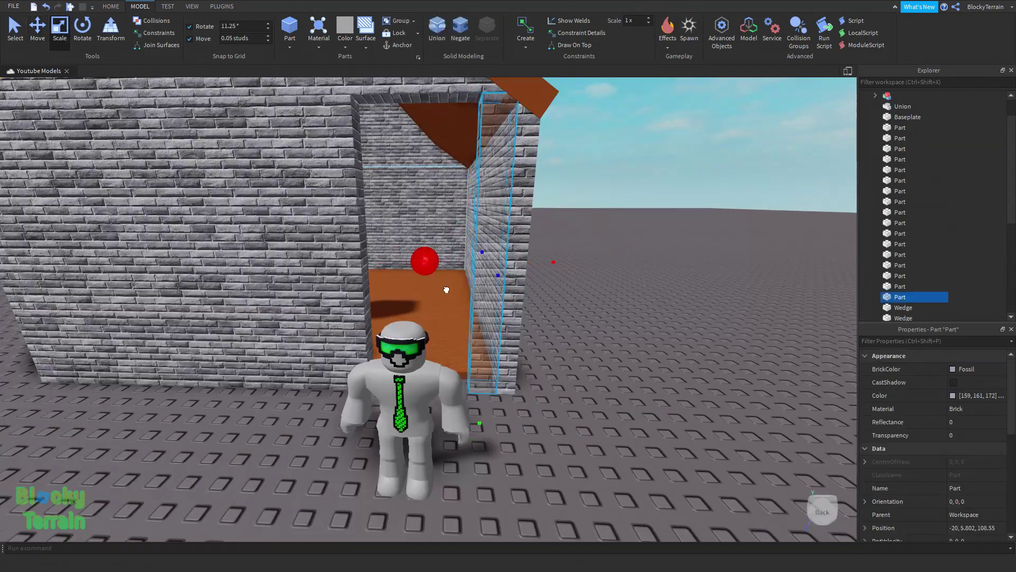
- Span the top of the doorway in the end wall with a Fossil brick piece and duplicate it
{"action": "right_click_drag", "start_coordinate": [546, 187], "coordinate": [458, 195]}
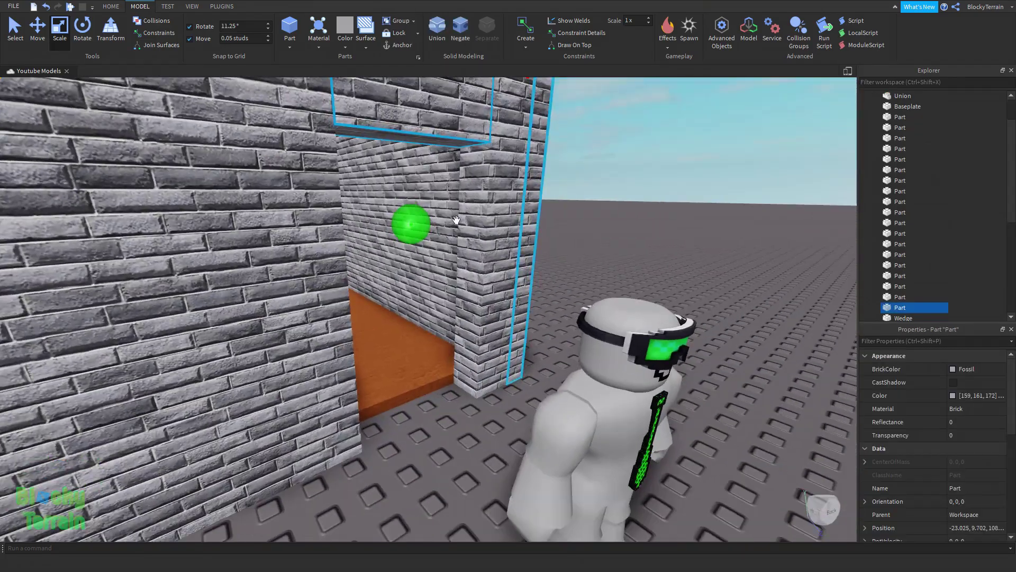
{"action": "scroll", "coordinate": [426, 188], "scroll_direction": "down", "scroll_amount": 5}
{"action": "scroll", "coordinate": [426, 189], "scroll_direction": "up", "scroll_amount": 5}
- Move the duplicated piece down into the doorway, make it Dark orange WoodPlanks, and size it to fill the opening as a door
{"action": "key", "text": "ctrl+2"}
{"action": "left_click_drag", "start_coordinate": [439, 318], "coordinate": [439, 370]}
{"action": "scroll", "coordinate": [461, 228], "scroll_direction": "up", "scroll_amount": 6}
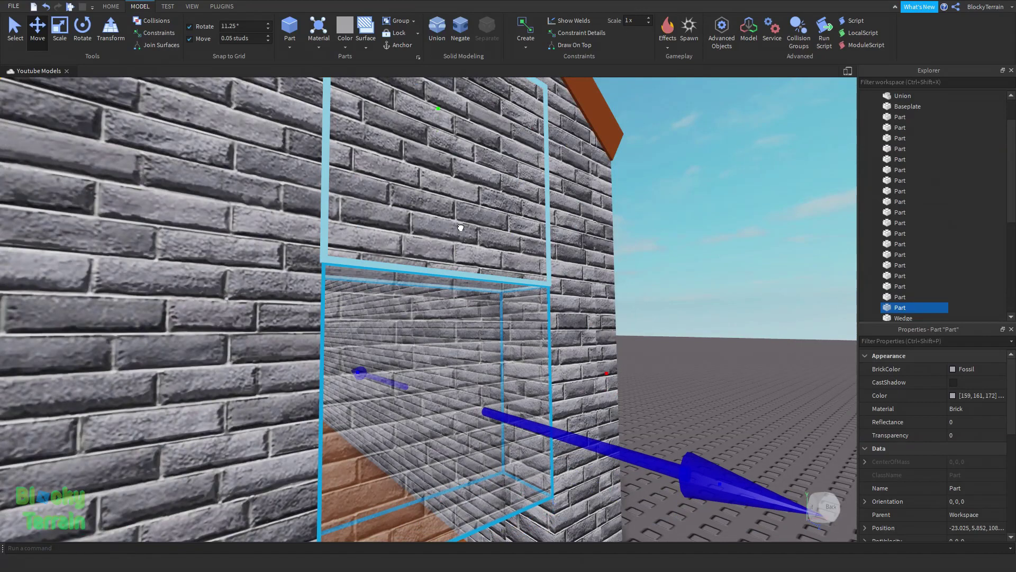
{"action": "left_click_drag", "start_coordinate": [460, 228], "coordinate": [460, 224]}
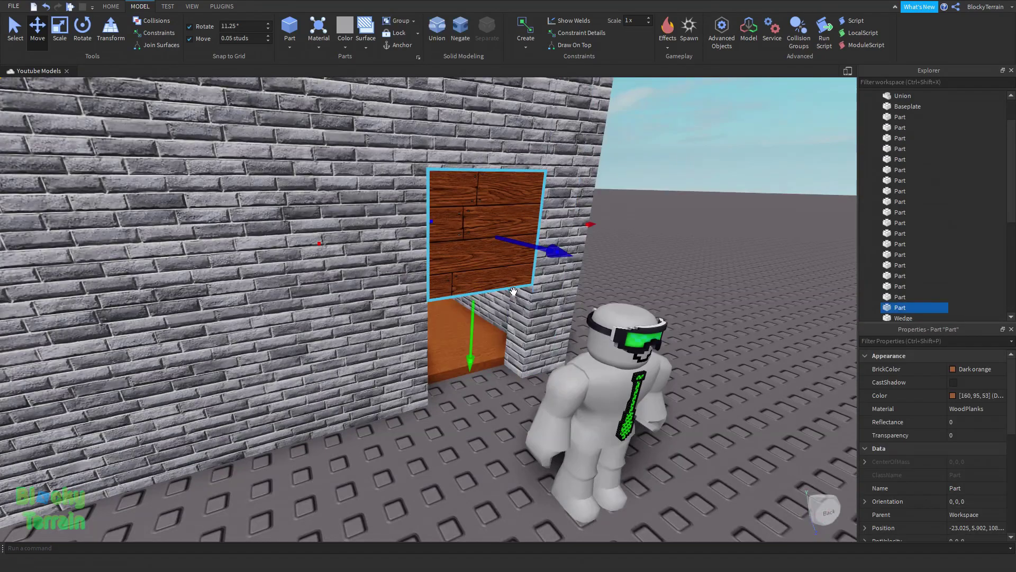
{"action": "key", "text": "ctrl+3"}
{"action": "scroll", "coordinate": [445, 285], "scroll_direction": "up", "scroll_amount": 5}
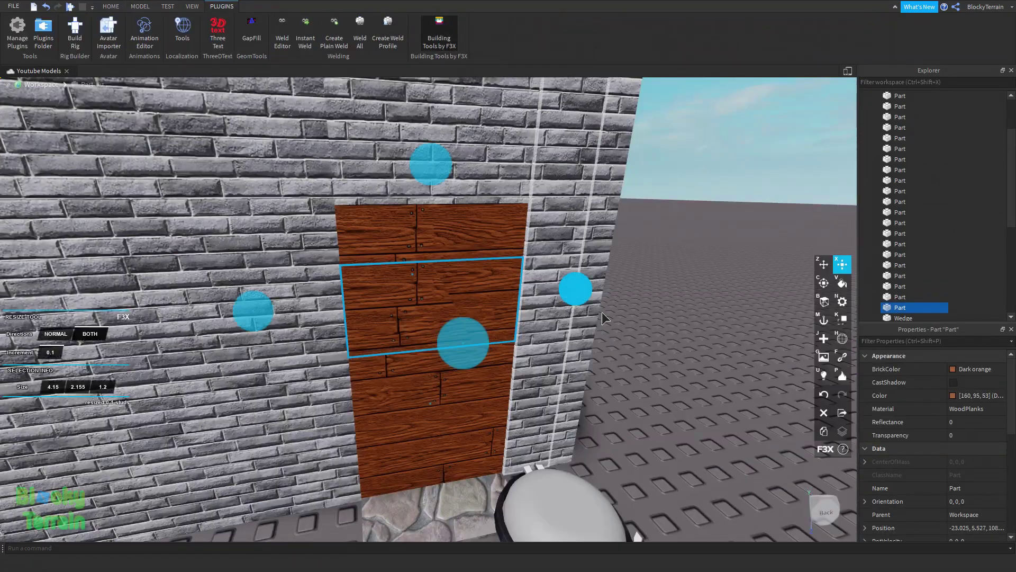
- Pull a WoodPlanks block out in front of the door and shrink a copy into a 2.35 × 0.155 × 0.35 stud strip with F3X
{"action": "left_click", "coordinate": [105, 24]}
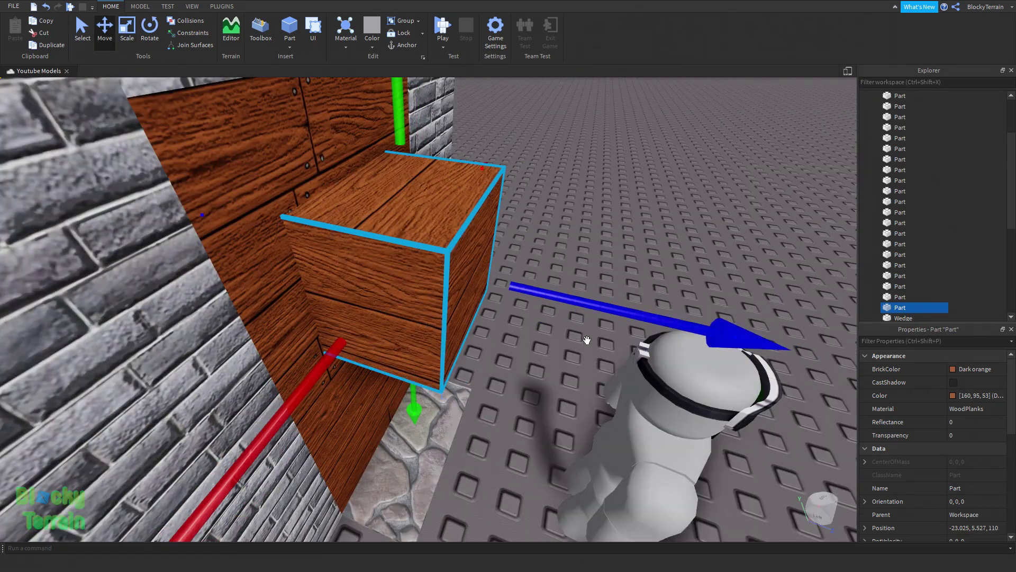
{"action": "key", "text": "ctrl+z"}
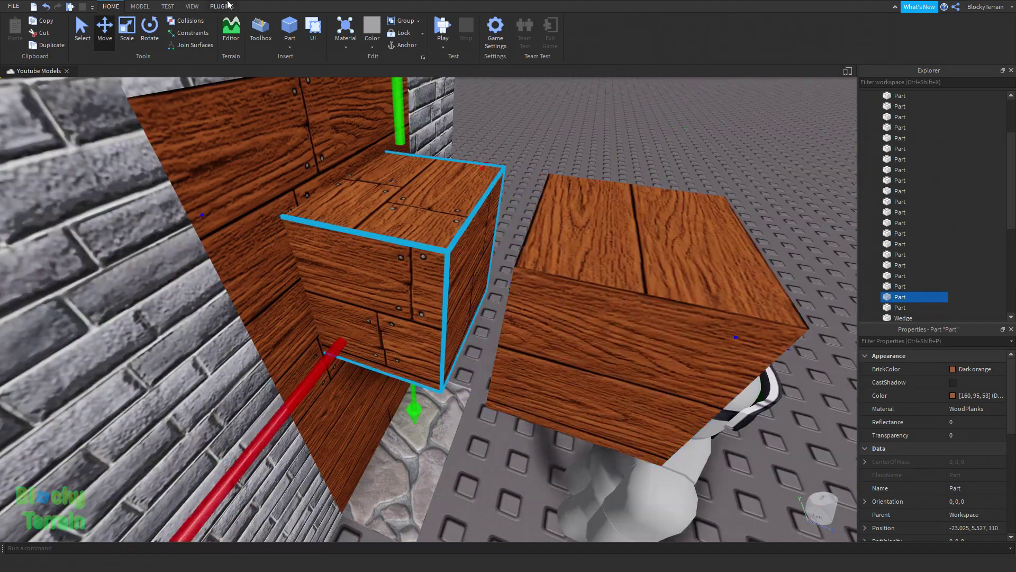
{"action": "key", "text": "ctrl+3"}
{"action": "left_click", "coordinate": [222, 6]}
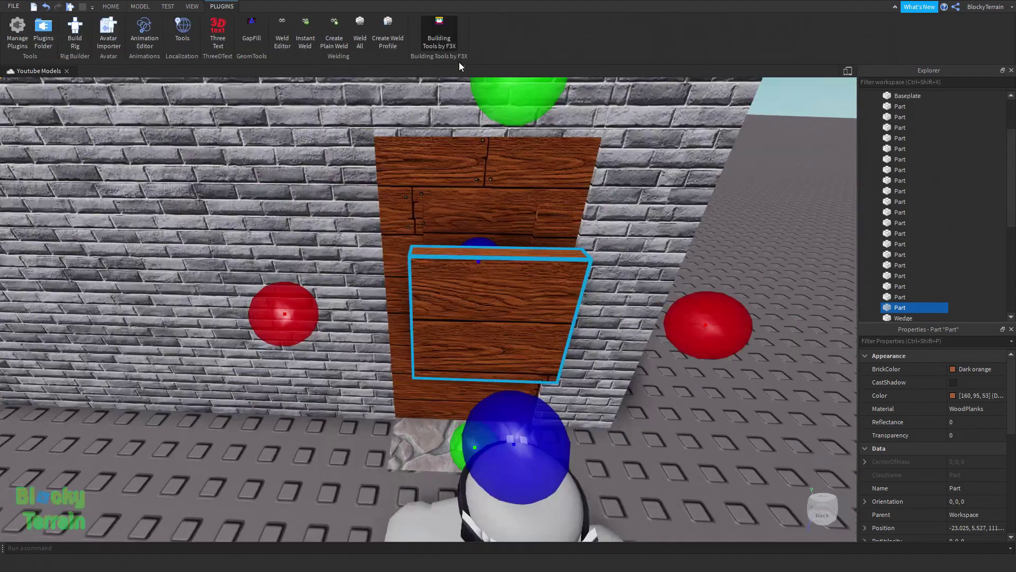
{"action": "left_click", "coordinate": [439, 31]}
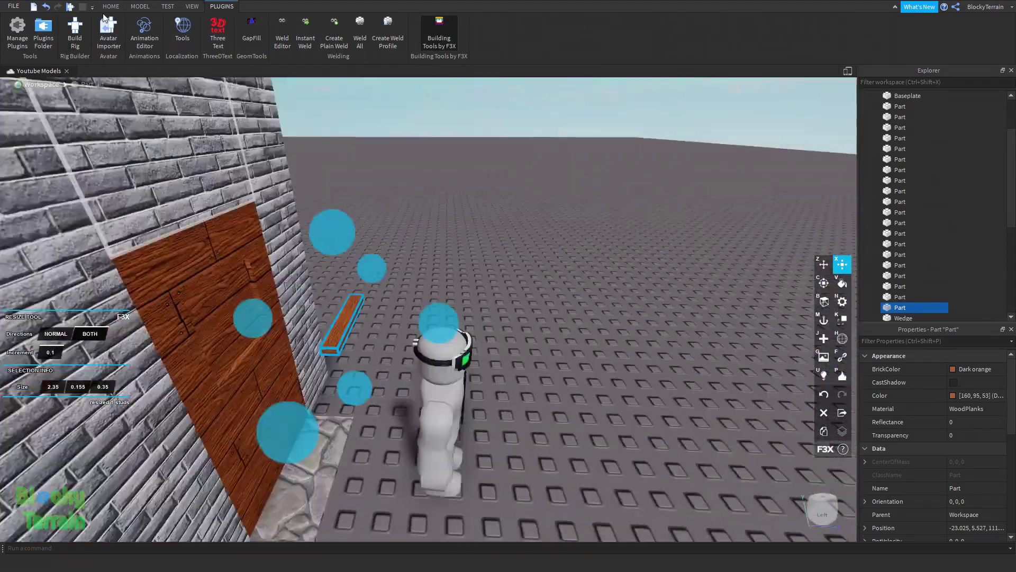
- Place the thin WoodPlanks strips on the upper door as a window cross, one upright and one horizontal, and adjust their size
{"action": "key", "text": "ctrl+2"}
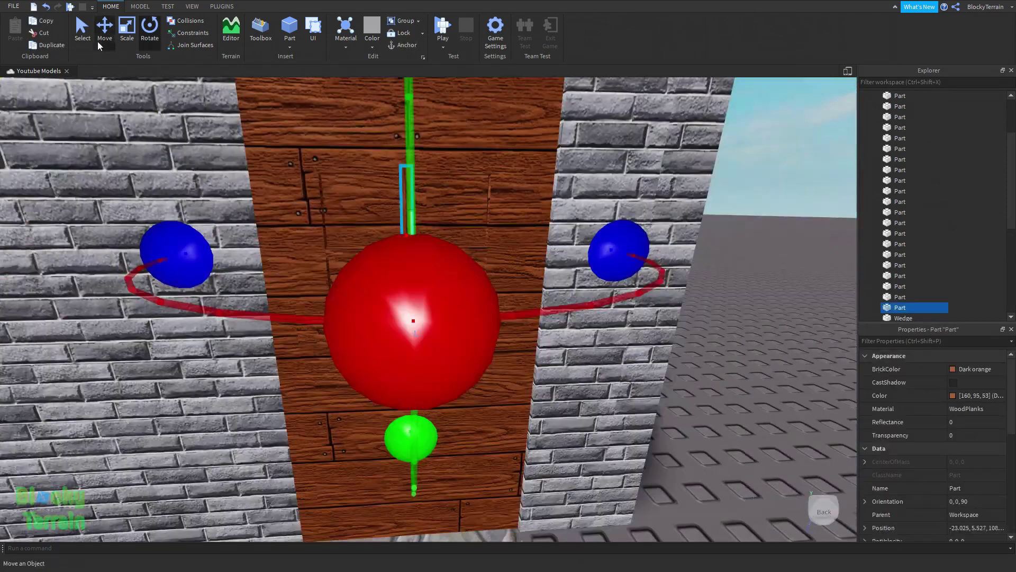
{"action": "key", "text": "ctrl+2"}
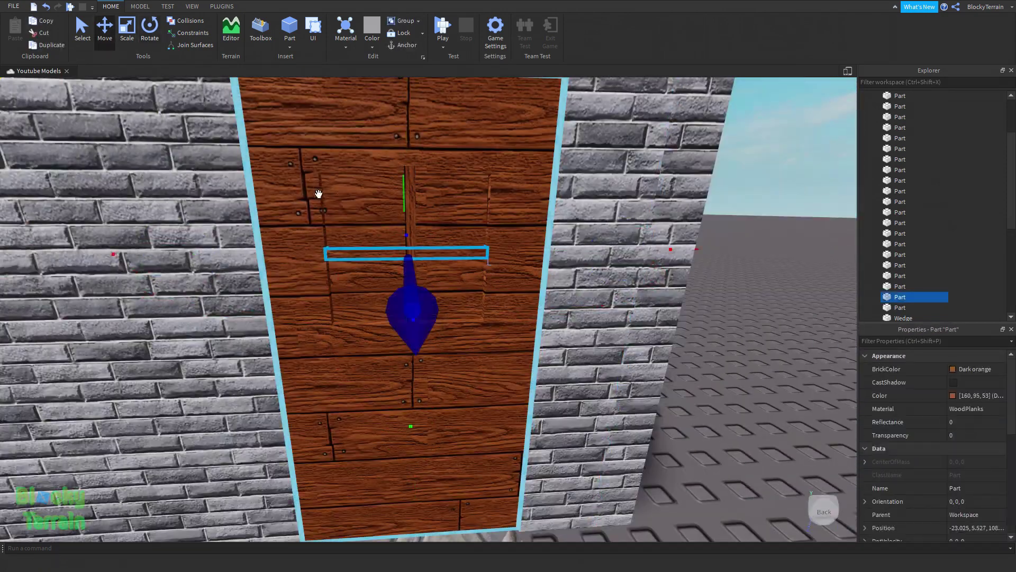
{"action": "key", "text": "ctrl+3"}
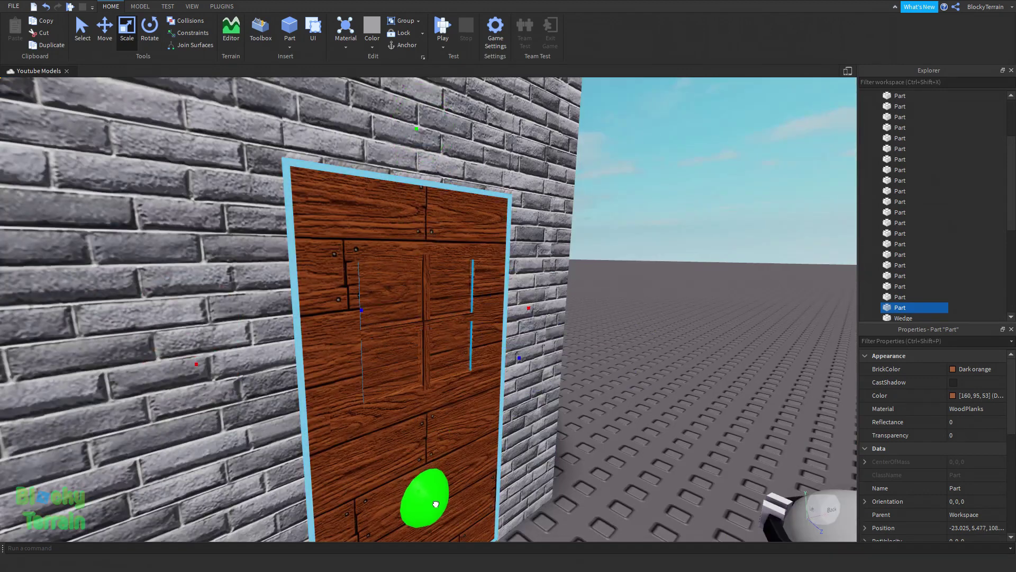
- Fill the door's window cross with a glowing yellow pane, then duplicate the horizontal bar and turn the copy upright
{"action": "left_click", "coordinate": [973, 436]}
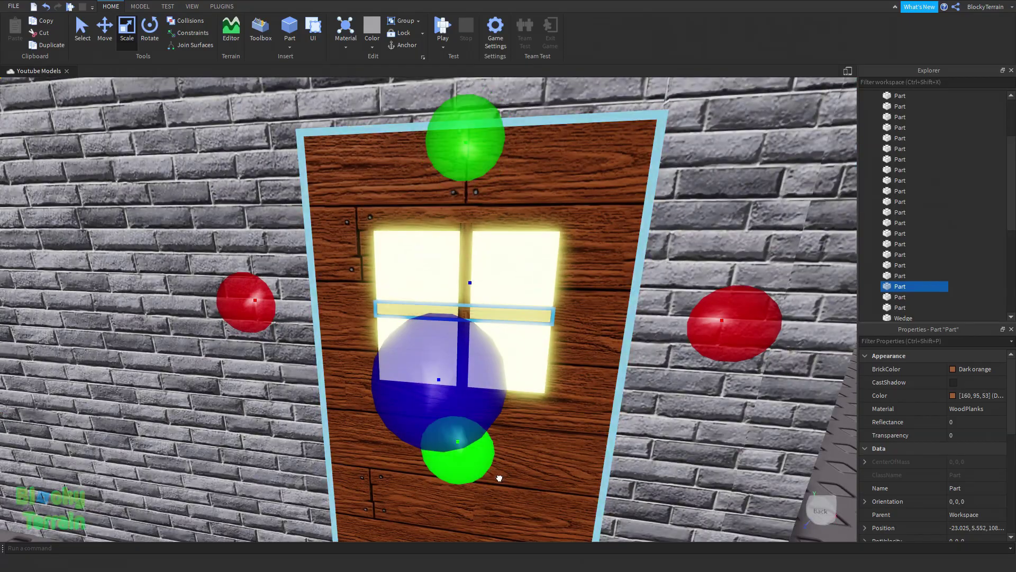
{"action": "key", "text": "ctrl+d"}
{"action": "key", "text": "ctrl+t"}
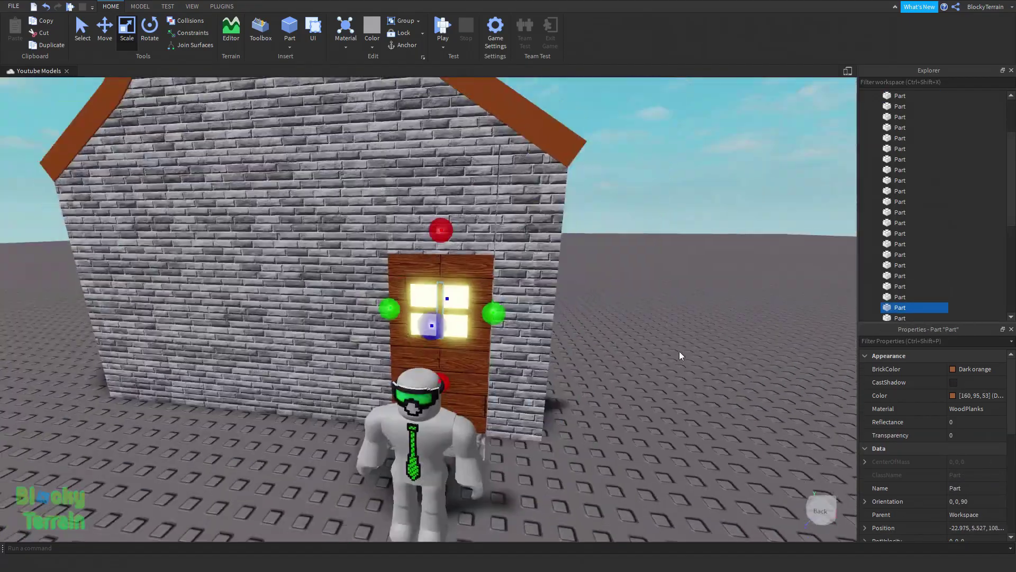
{"action": "left_click", "coordinate": [678, 351]}
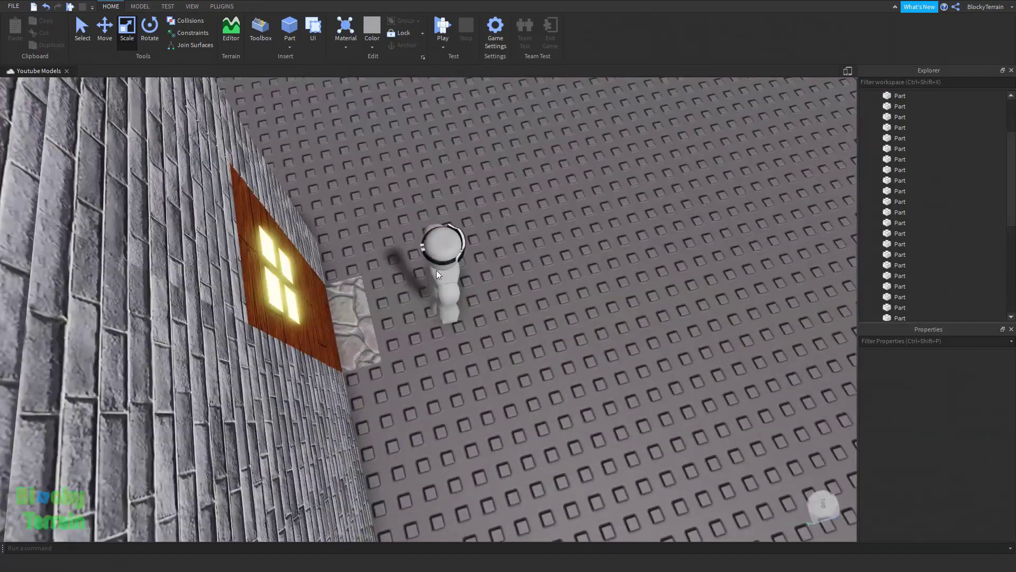
- Add a ParticleEmitter to the part inside the chimney with the pasted smoke texture, colour 107, 107, 107, size 5 and a longer lifetime
{"action": "key", "text": "ctrl+1"}
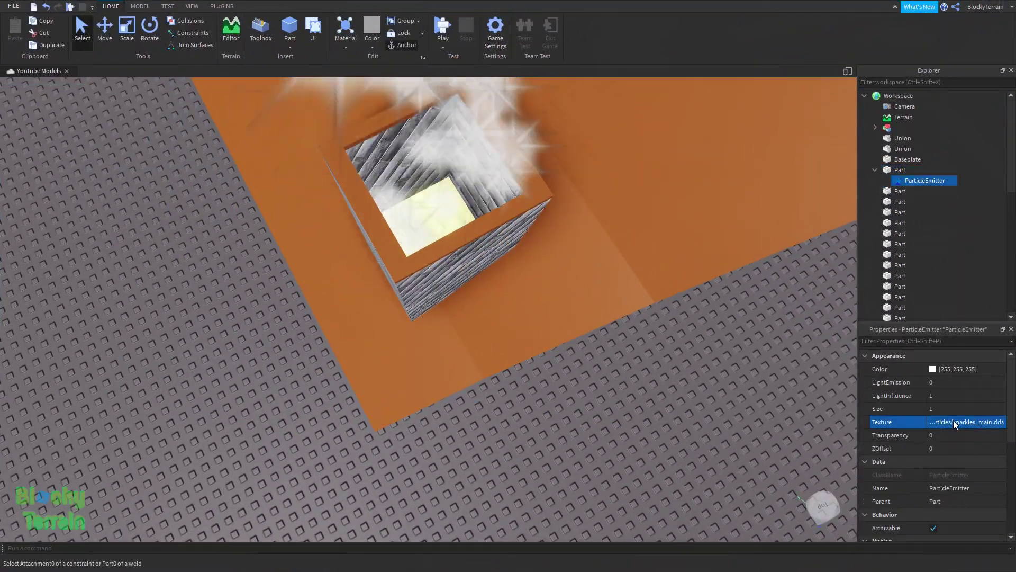
{"action": "key", "text": "ctrl+v"}
{"action": "left_click", "coordinate": [936, 370]}
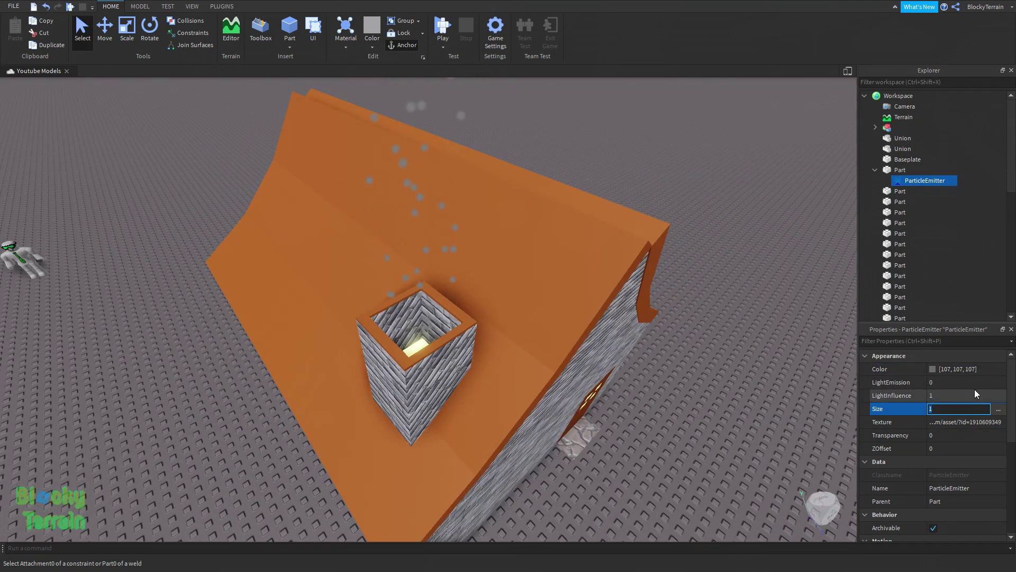
{"action": "type", "text": "5"}
{"action": "key", "text": "Return"}
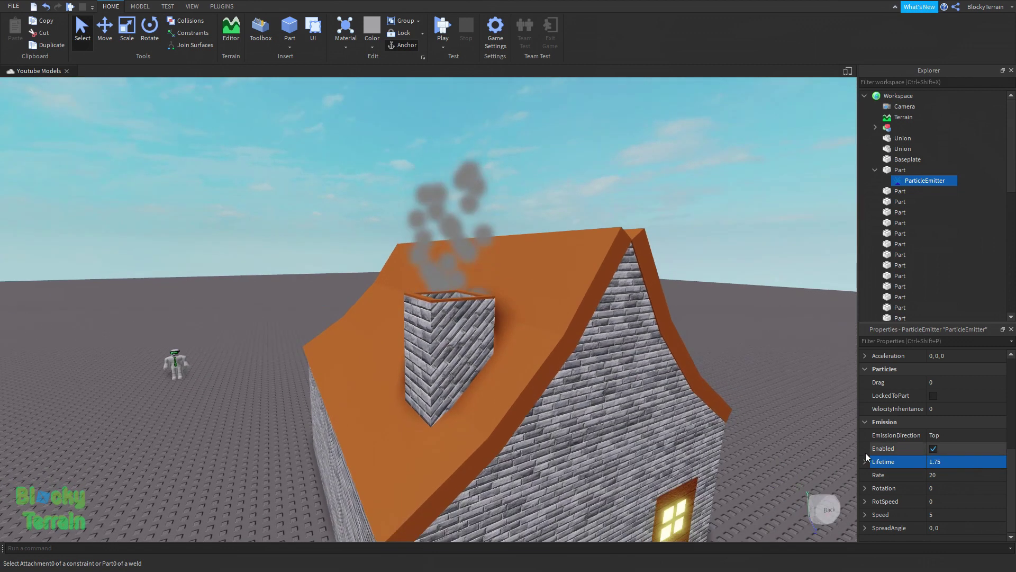
{"action": "double_click", "coordinate": [942, 462]}
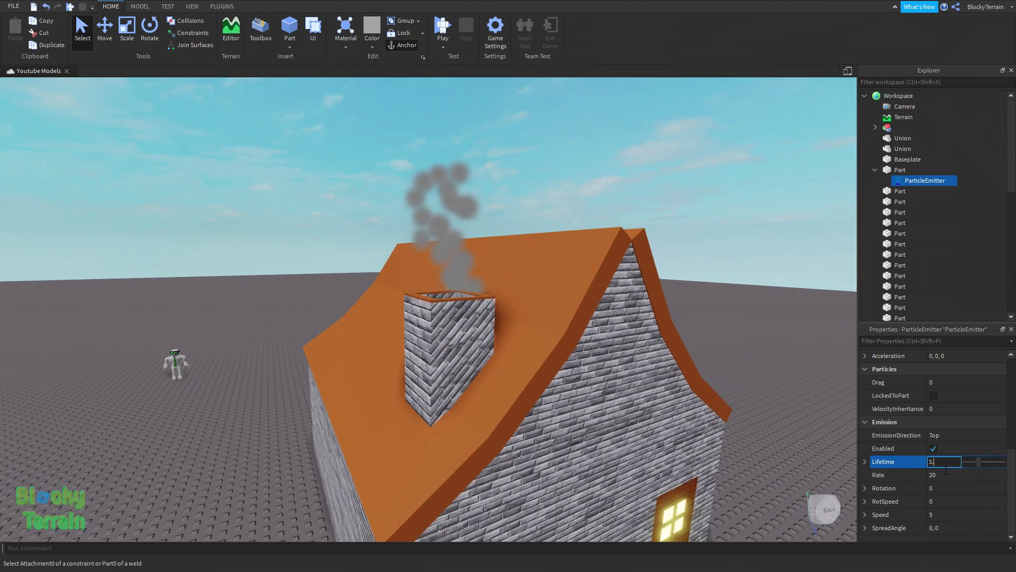
- Thicken the floor part inside the house upward and give it the Fossil colour and Fabric material
{"action": "right_click_drag", "start_coordinate": [730, 307], "coordinate": [729, 307]}
{"action": "scroll", "coordinate": [730, 307], "scroll_direction": "down", "scroll_amount": 5}
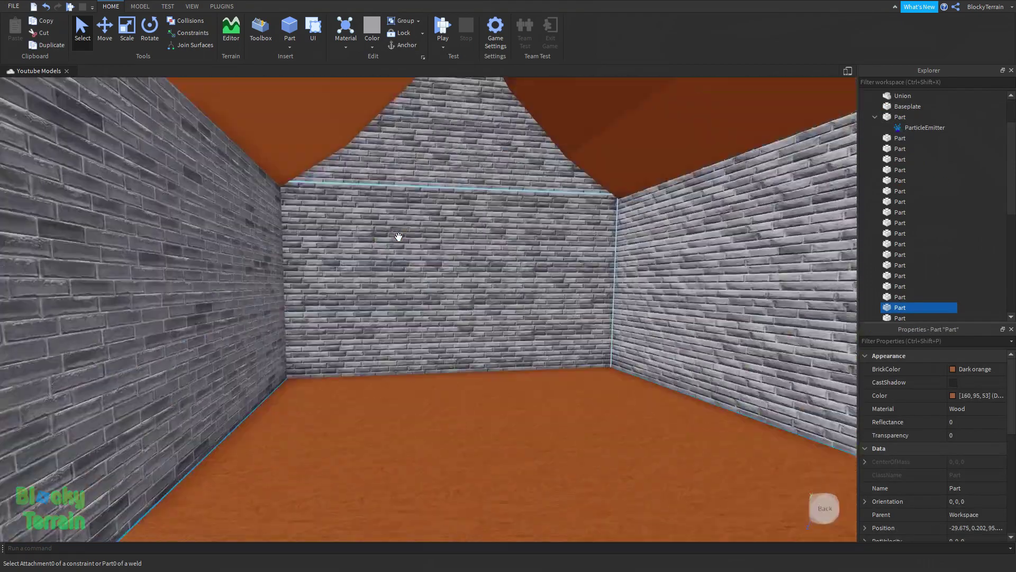
{"action": "right_click_drag", "start_coordinate": [399, 237], "coordinate": [595, 273]}
{"action": "key", "text": "ctrl+3"}
{"action": "left_click_drag", "start_coordinate": [597, 271], "coordinate": [572, 286]}
{"action": "right_click_drag", "start_coordinate": [571, 286], "coordinate": [813, 361]}
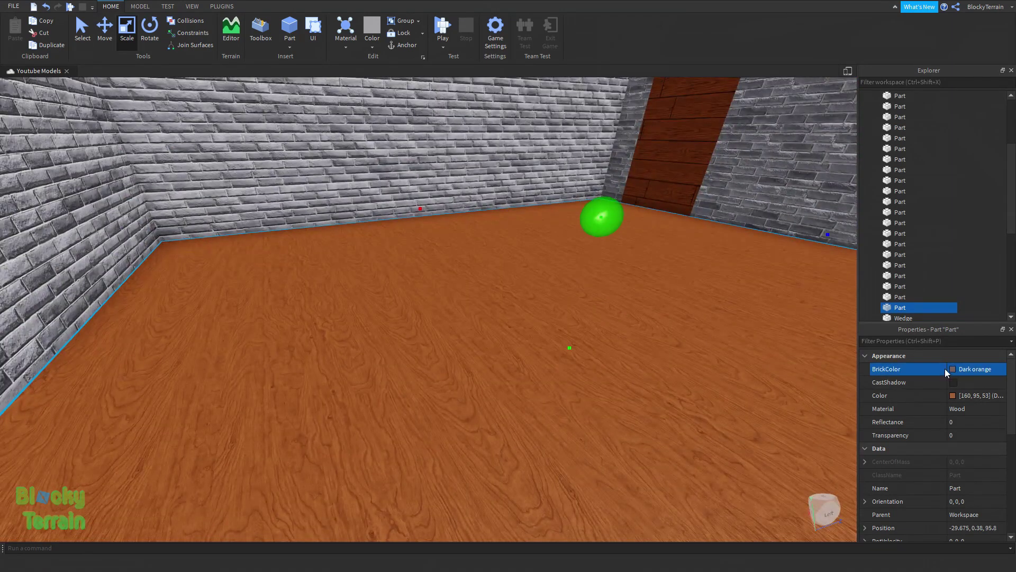
{"action": "left_click", "coordinate": [968, 377]}
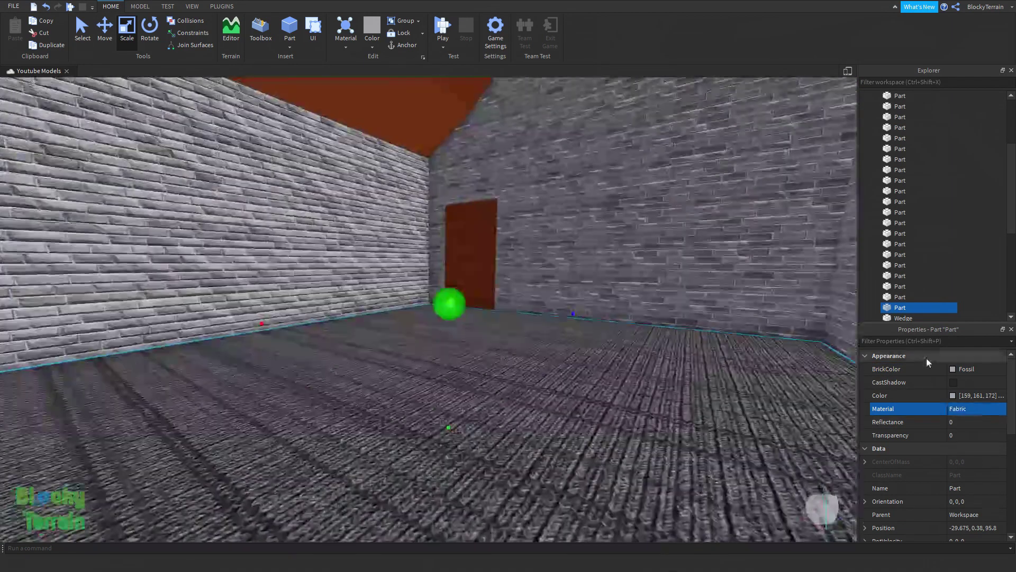
{"action": "left_click", "coordinate": [926, 366]}
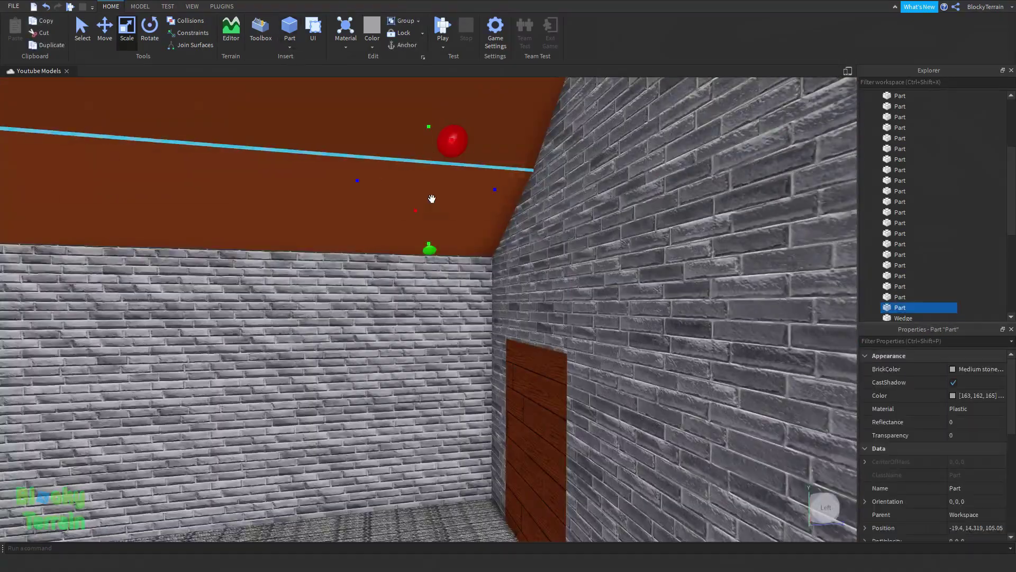
- Fit a new part as a ceiling beam across the house between the roof slopes and make it Dark orange SmoothPlastic
{"action": "middle_click_drag", "start_coordinate": [431, 198], "coordinate": [480, 378]}
{"action": "right_click_drag", "start_coordinate": [478, 432], "coordinate": [358, 159]}
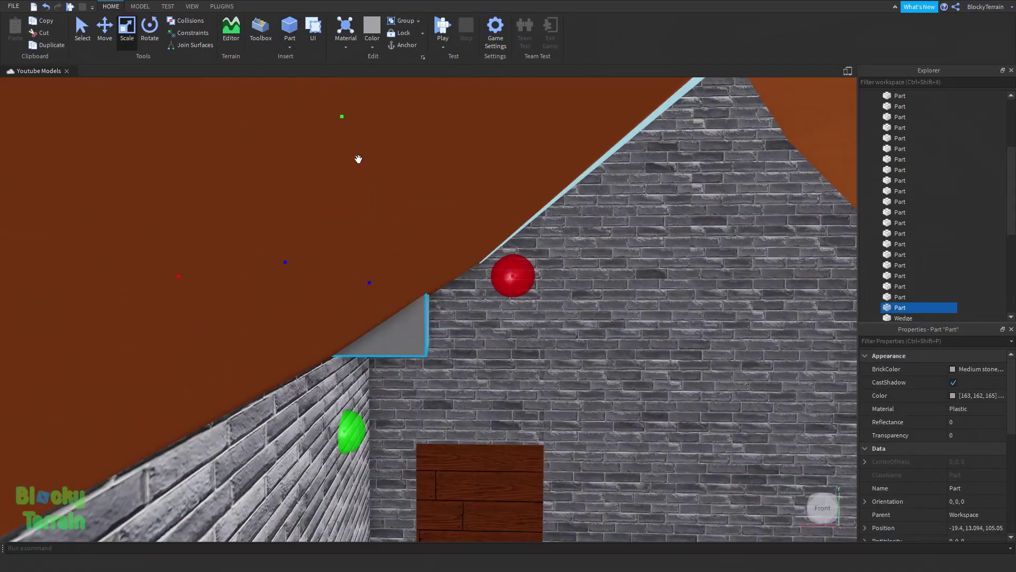
{"action": "middle_click_drag", "start_coordinate": [359, 241], "coordinate": [306, 323]}
{"action": "middle_click_drag", "start_coordinate": [428, 365], "coordinate": [698, 383]}
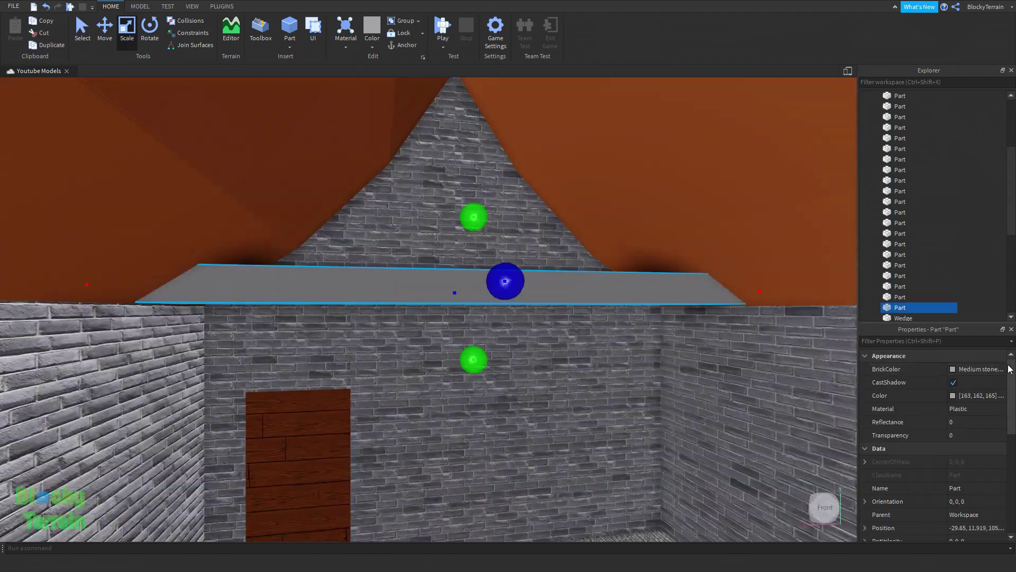
{"action": "left_click", "coordinate": [954, 370]}
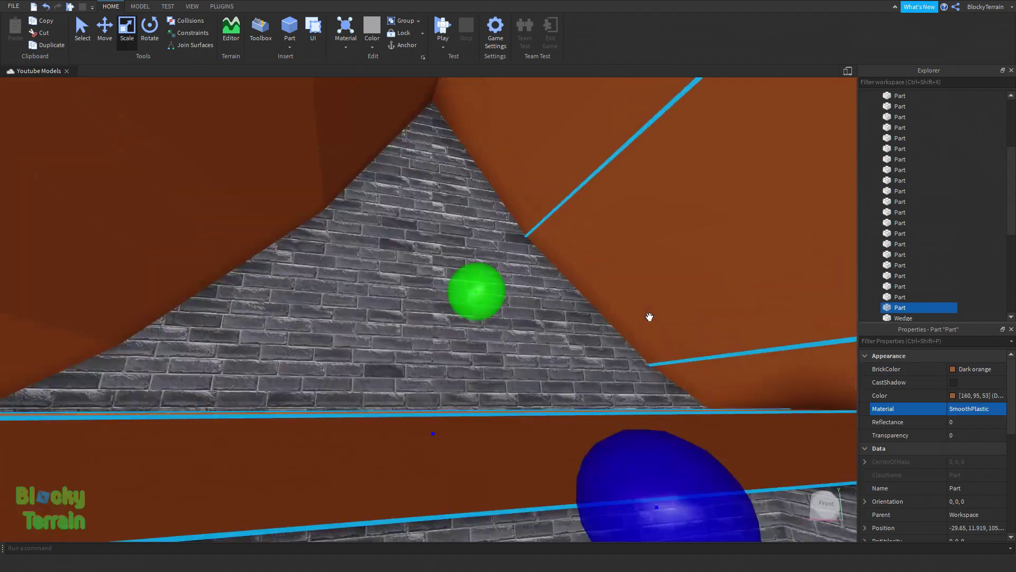
- Set the move increment to 1 stud, duplicate the ceiling beam at intervals along the house, and undo the last change
{"action": "right_click_drag", "start_coordinate": [651, 317], "coordinate": [280, 70]}
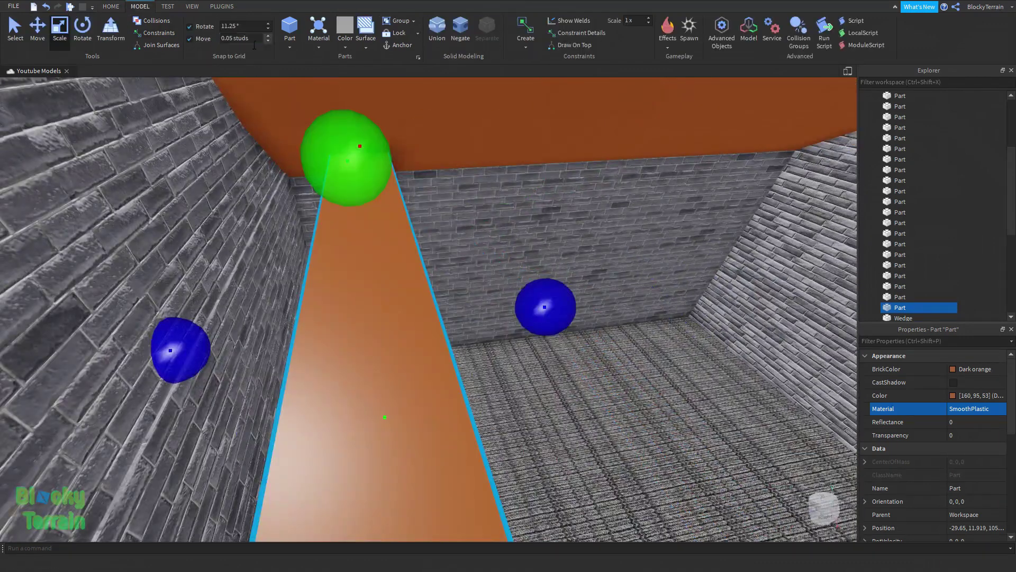
{"action": "middle_click_drag", "start_coordinate": [161, 130], "coordinate": [487, 372]}
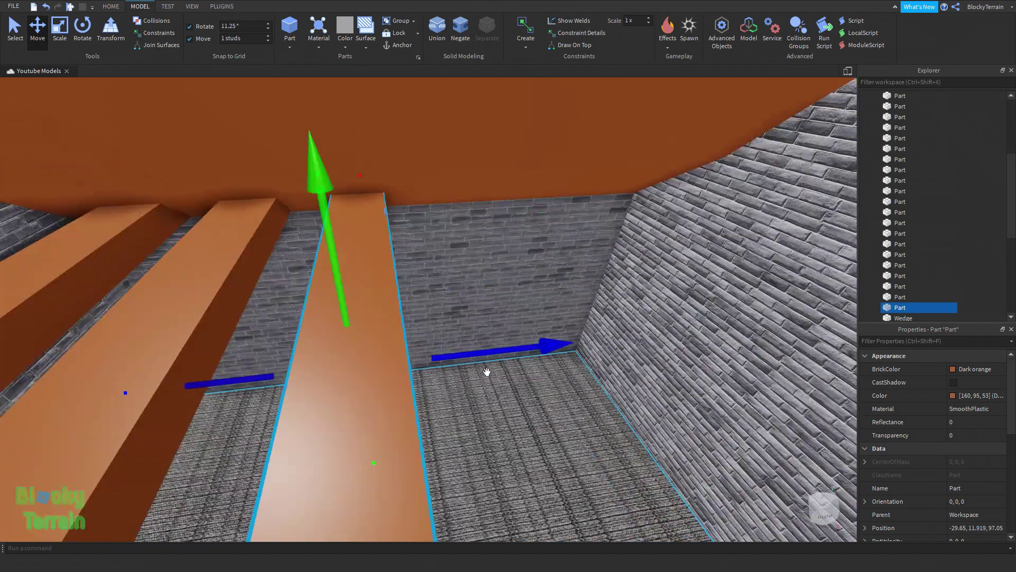
{"action": "left_click_drag", "start_coordinate": [487, 372], "coordinate": [689, 379]}
{"action": "left_click_drag", "start_coordinate": [496, 380], "coordinate": [752, 371]}
{"action": "right_click_drag", "start_coordinate": [752, 372], "coordinate": [567, 270]}
{"action": "key", "text": "ctrl+z"}
- Shorten a ceiling beam piece from both ends to 11.9 × 1.1 × 2 studs with F3X
{"action": "left_click", "coordinate": [222, 8]}
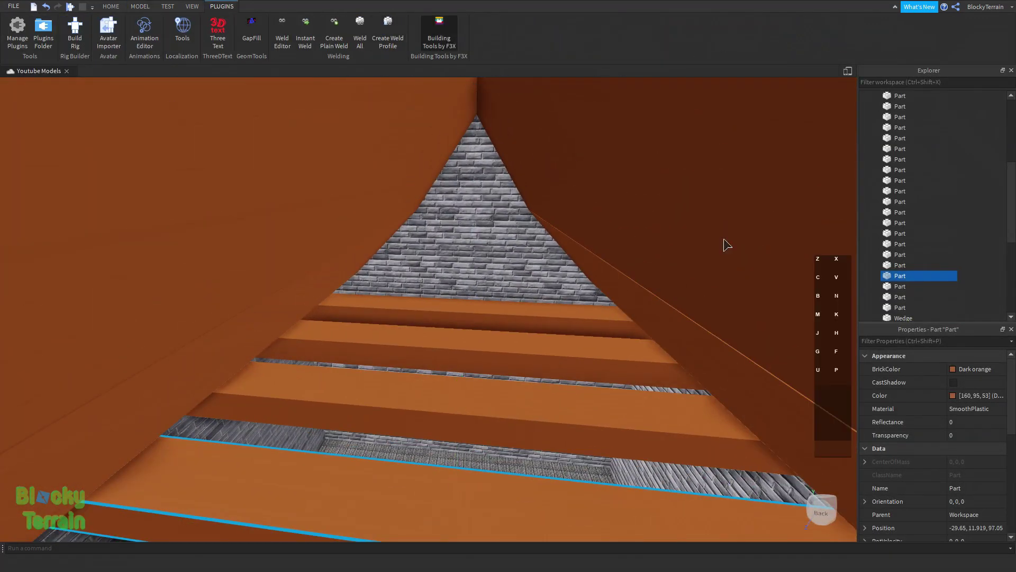
{"action": "right_click_drag", "start_coordinate": [134, 360], "coordinate": [628, 373]}
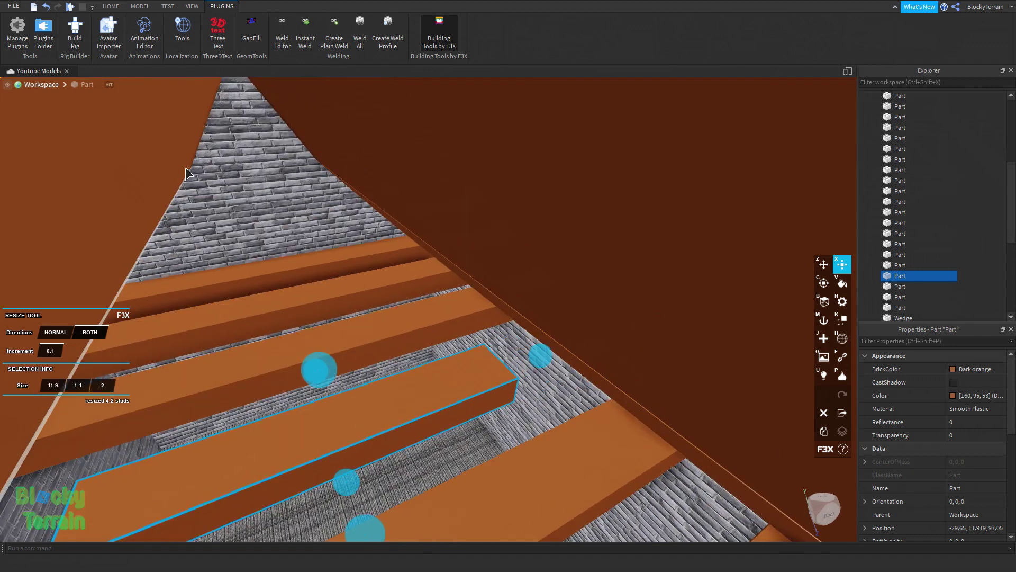
{"action": "right_click_drag", "start_coordinate": [468, 477], "coordinate": [456, 292]}
{"action": "right_click_drag", "start_coordinate": [389, 205], "coordinate": [480, 293]}
- Run the shortened beam lengthwise across the other beams and fit its ends to the end walls at a 0.05 stud increment
{"action": "scroll", "coordinate": [480, 293], "scroll_direction": "up", "scroll_amount": 3}
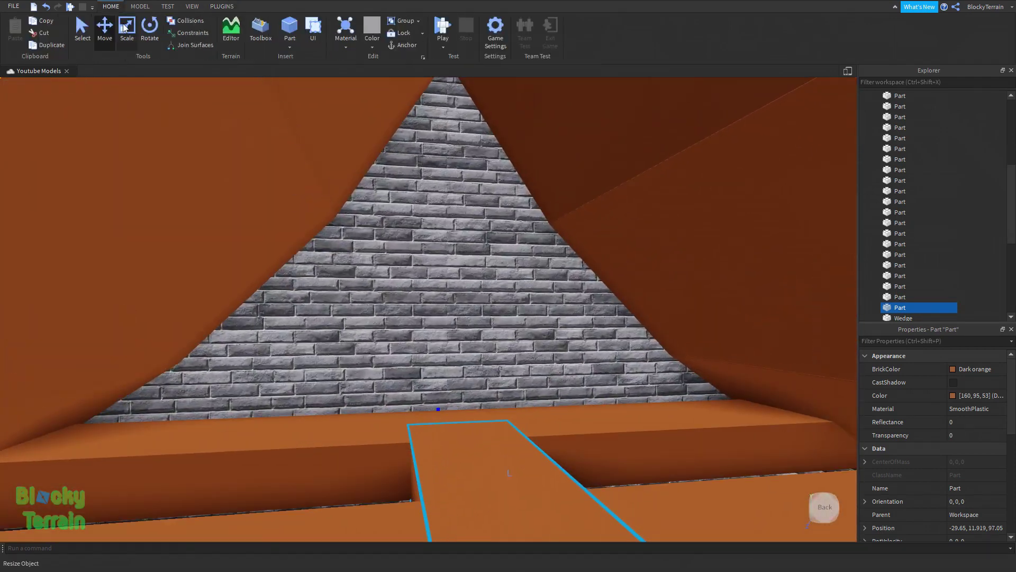
{"action": "right_click_drag", "start_coordinate": [349, 206], "coordinate": [136, 16]}
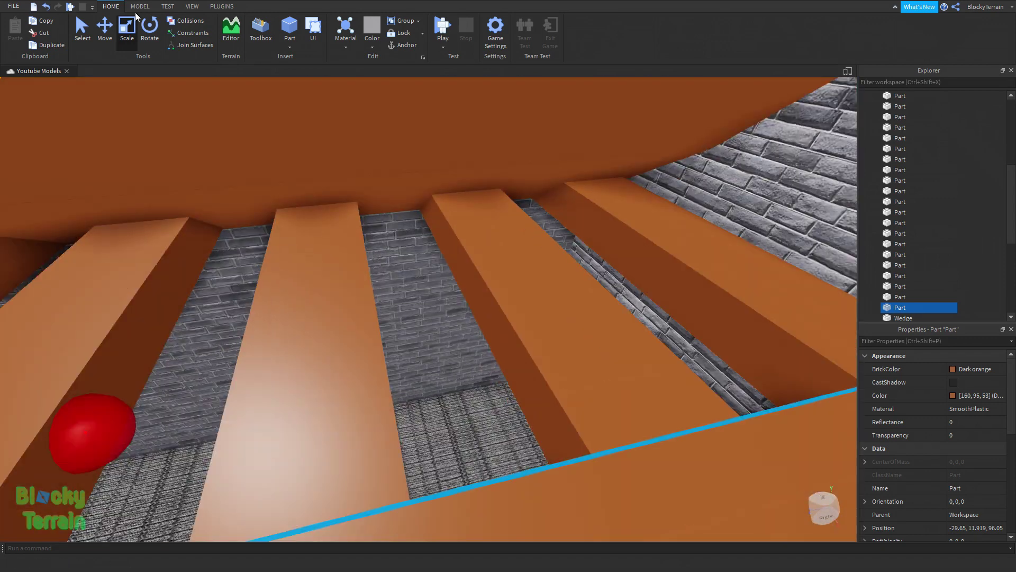
{"action": "right_click_drag", "start_coordinate": [476, 245], "coordinate": [522, 344]}
{"action": "right_click_drag", "start_coordinate": [567, 373], "coordinate": [274, 367]}
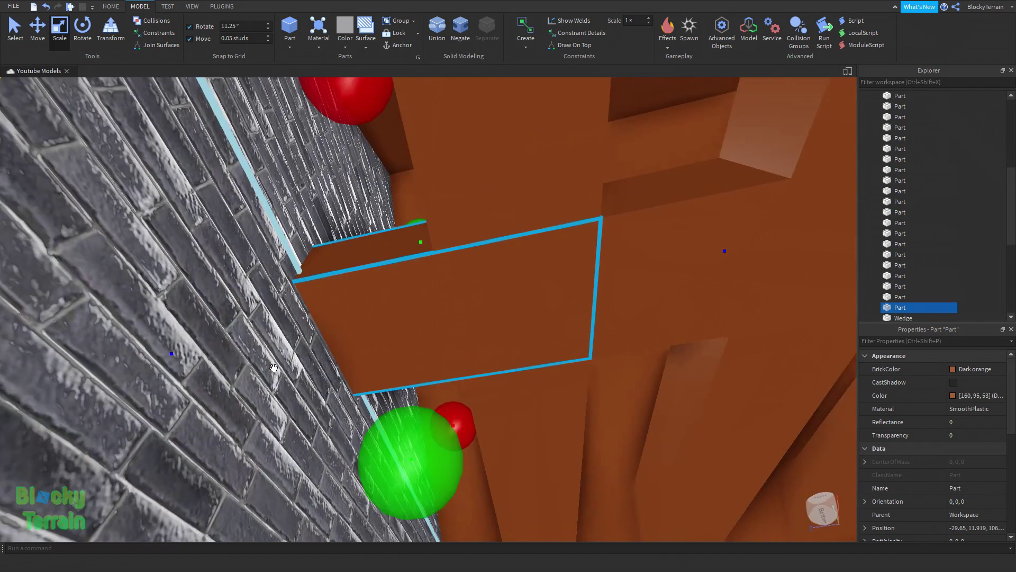
- Add a Smoky grey SmoothPlastic plate under the lengthwise beam's end and size an inner panel to 1.9 × 0.25 × 1.6 studs
{"action": "right_click_drag", "start_coordinate": [379, 400], "coordinate": [513, 433]}
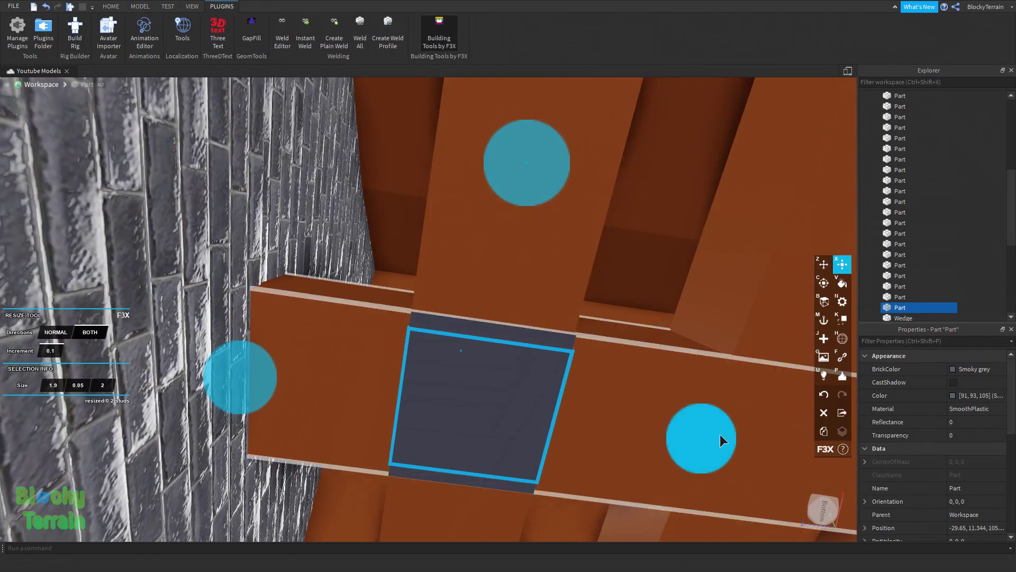
{"action": "left_click_drag", "start_coordinate": [720, 434], "coordinate": [703, 446]}
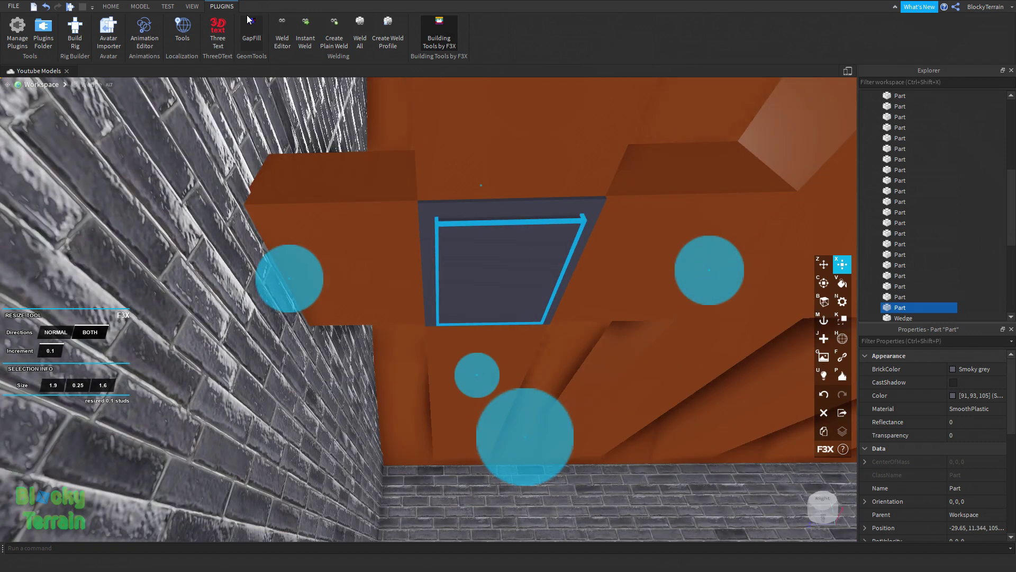
{"action": "key", "text": "ctrl+4"}
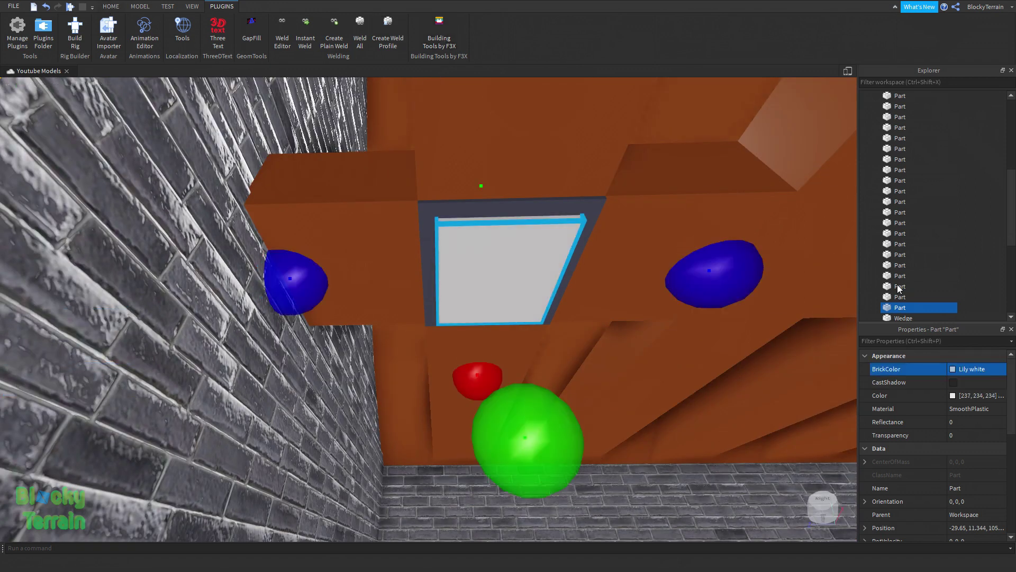
- Turn the inner panel into a Cool yellow Neon light and adjust its transparency
{"action": "left_click", "coordinate": [964, 408]}
{"action": "left_click", "coordinate": [966, 449]}
{"action": "left_click", "coordinate": [965, 435]}
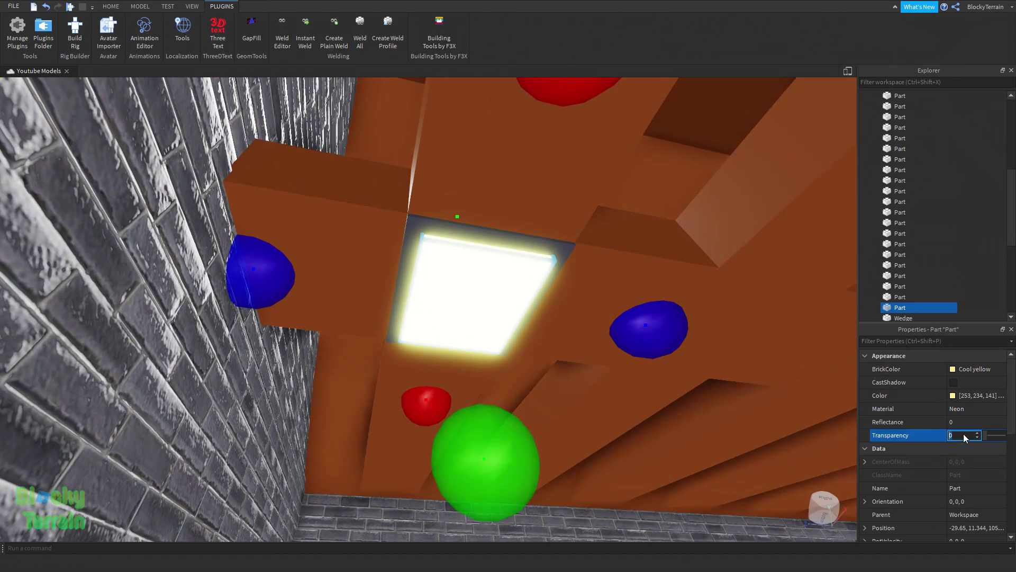
{"action": "left_click_drag", "start_coordinate": [990, 435], "coordinate": [988, 435]}
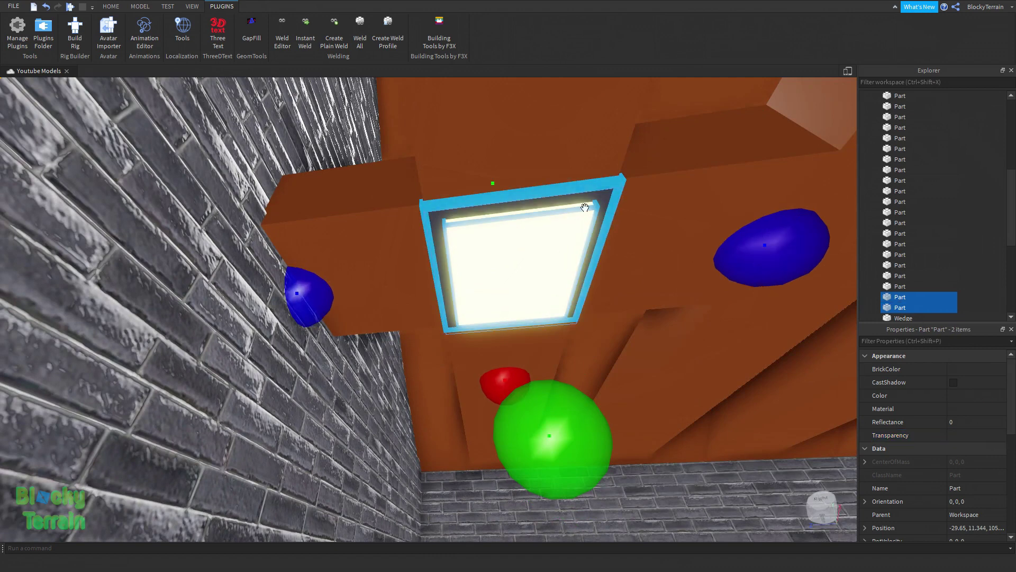
- Copy the grey plate and glowing panel together along the lengthwise beam to its far end and its middle
{"action": "left_click", "coordinate": [140, 7]}
{"action": "left_click", "coordinate": [37, 29]}
{"action": "scroll", "coordinate": [671, 246], "scroll_direction": "down", "scroll_amount": 5}
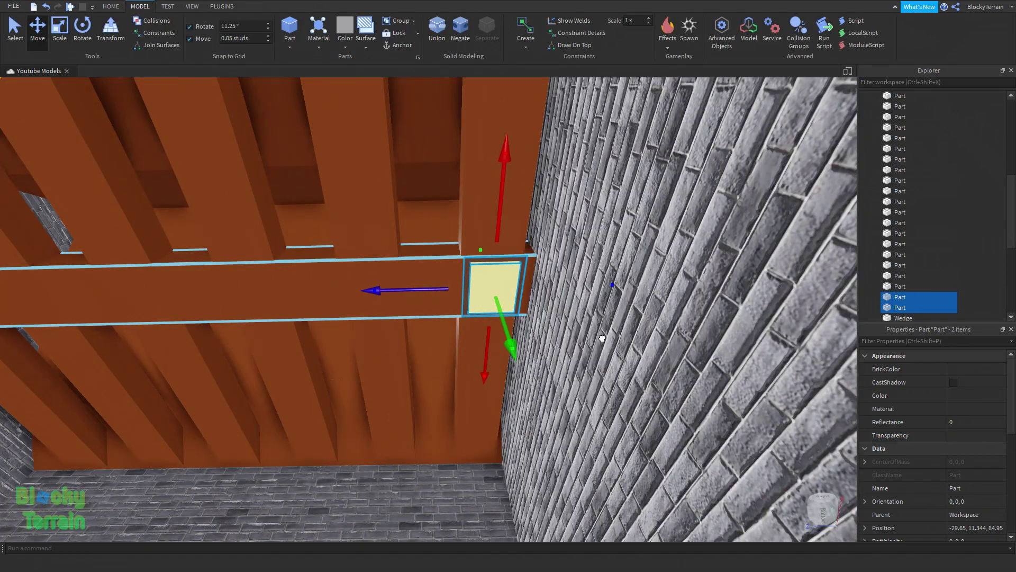
{"action": "right_click_drag", "start_coordinate": [602, 338], "coordinate": [634, 367]}
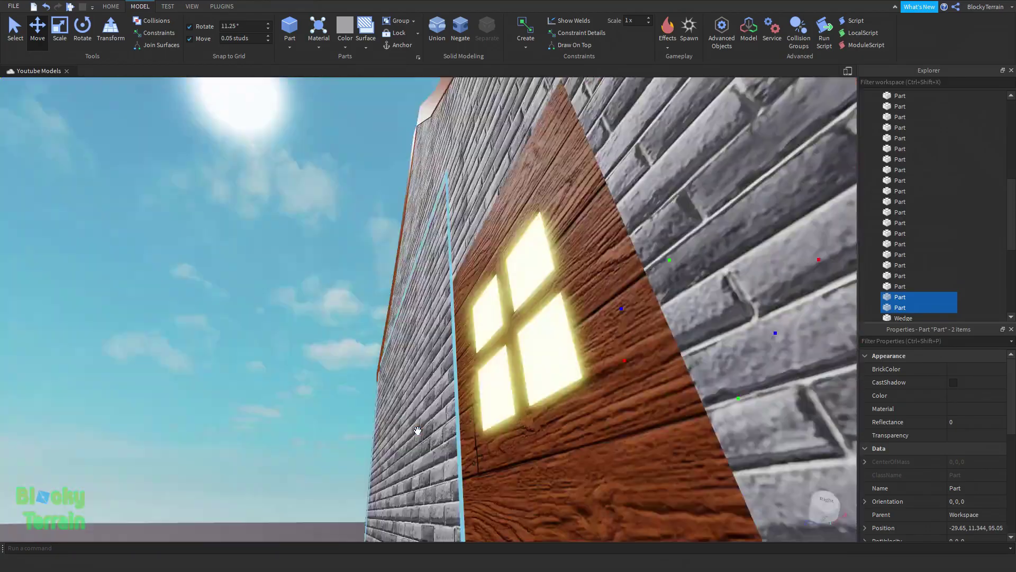
{"action": "left_click", "coordinate": [437, 415]}
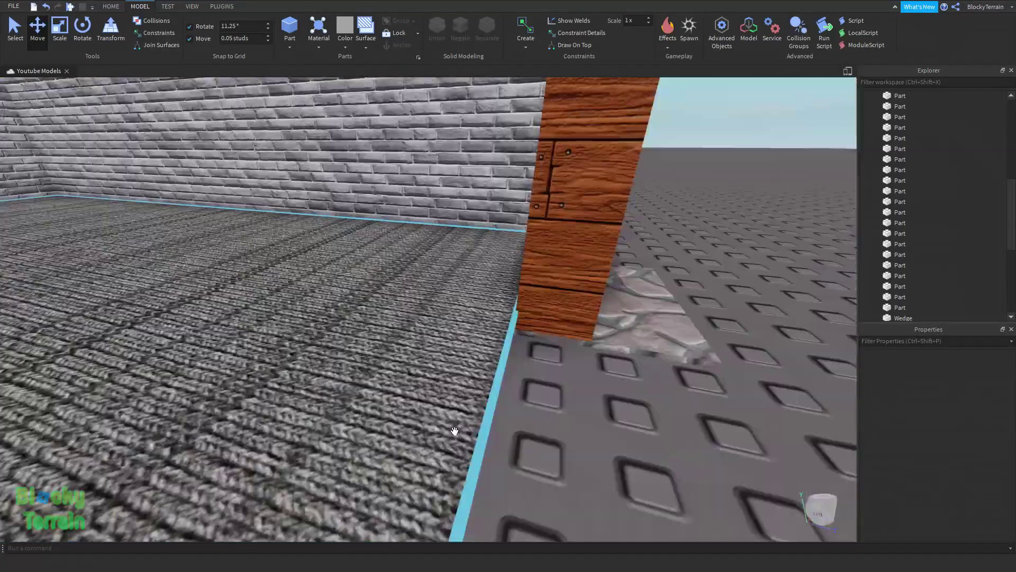
- Bring the Working Bed model in above the roof and rotate it
{"action": "left_click", "coordinate": [192, 7]}
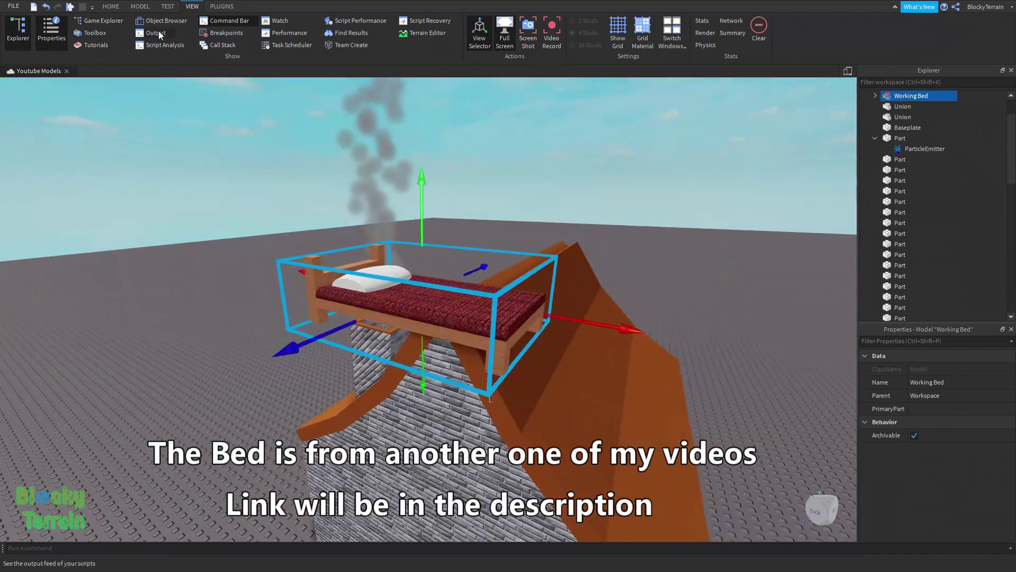
{"action": "left_click", "coordinate": [139, 7]}
{"action": "left_click", "coordinate": [82, 29]}
{"action": "left_click_drag", "start_coordinate": [288, 174], "coordinate": [214, 299]}
{"action": "key", "text": "ctrl+3"}
- Move the Working Bed model from above the roof into the house and place it on the floor in a wall corner
{"action": "right_click_drag", "start_coordinate": [376, 122], "coordinate": [668, 229]}
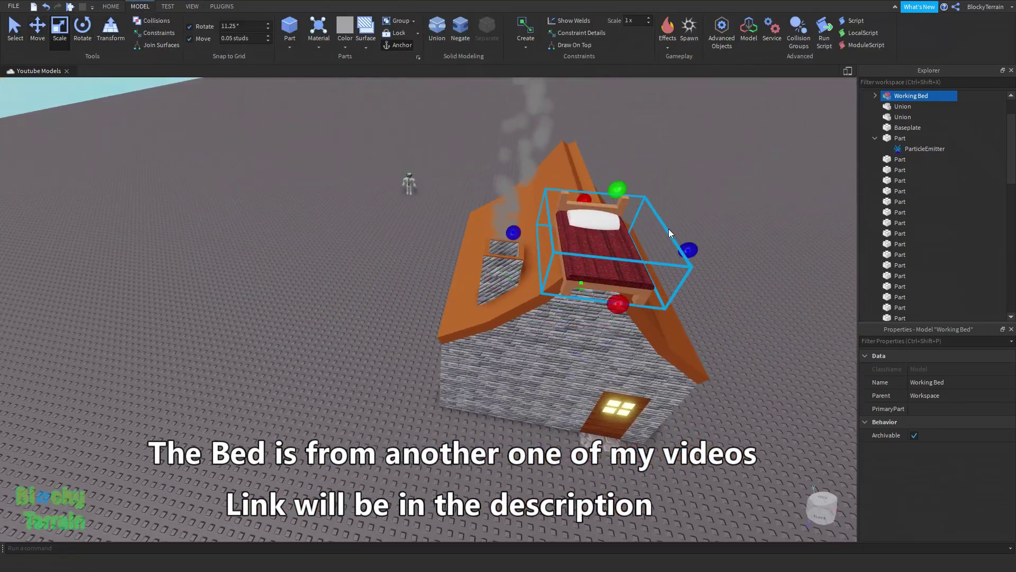
{"action": "left_click", "coordinate": [37, 29]}
{"action": "scroll", "coordinate": [490, 212], "scroll_direction": "up", "scroll_amount": 10}
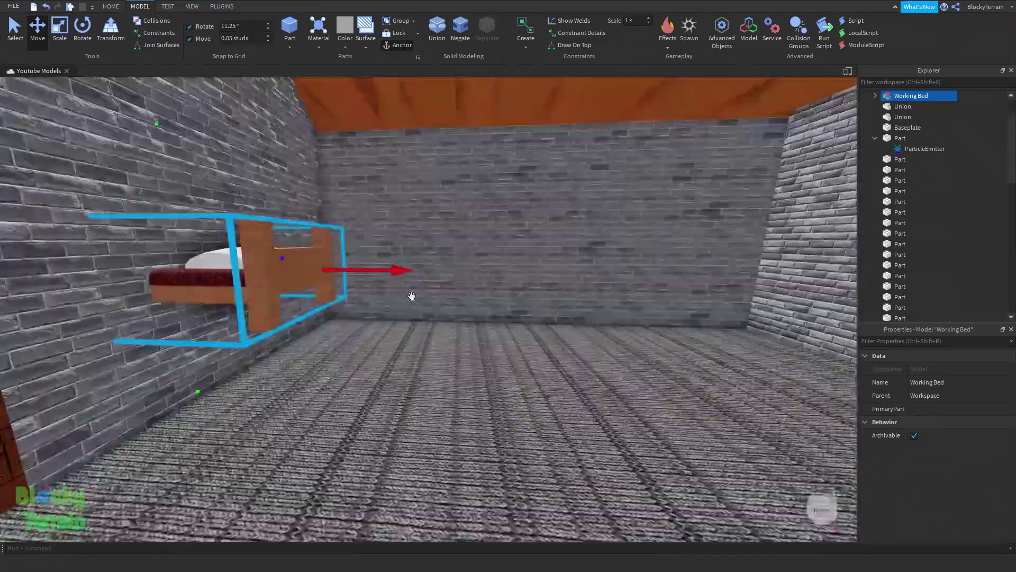
{"action": "right_click_drag", "start_coordinate": [411, 296], "coordinate": [384, 305]}
{"action": "right_click_drag", "start_coordinate": [429, 374], "coordinate": [633, 363]}
{"action": "left_click", "coordinate": [632, 364]}
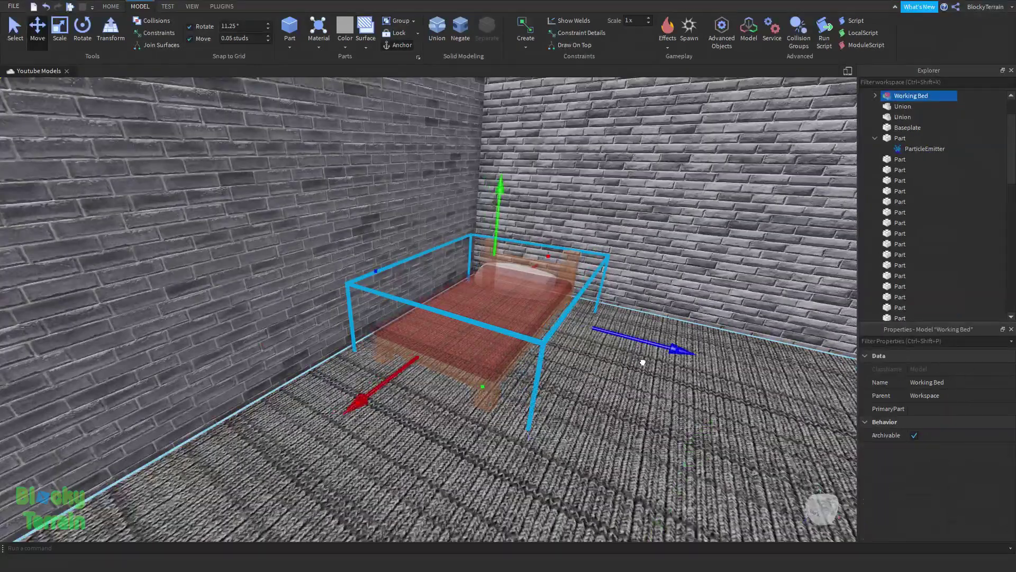
{"action": "scroll", "coordinate": [642, 362], "scroll_direction": "down", "scroll_amount": 10}
{"action": "left_click_drag", "start_coordinate": [303, 161], "coordinate": [545, 381]}
- Start a playtest, walk the character into the house to inspect the interior, and lie down on the bed
{"action": "left_click", "coordinate": [442, 26]}
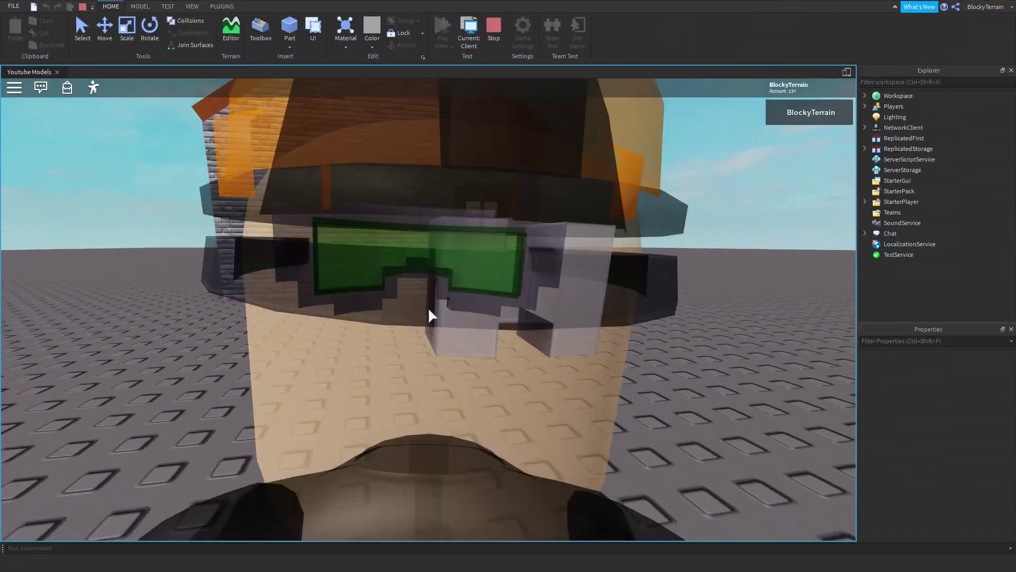
{"action": "key", "text": "w"}
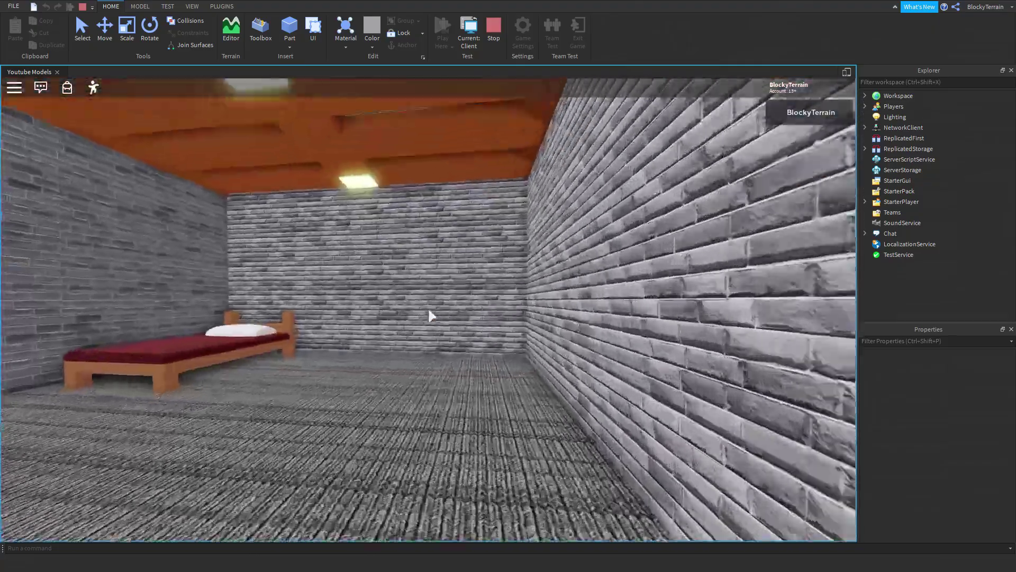
{"action": "key", "text": "s"}
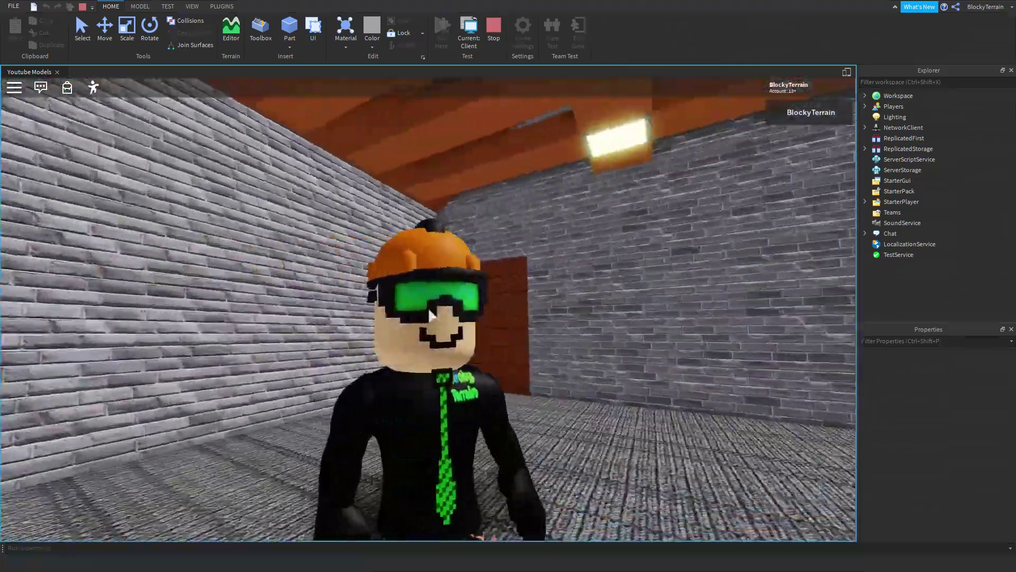
{"action": "key", "text": "d"}
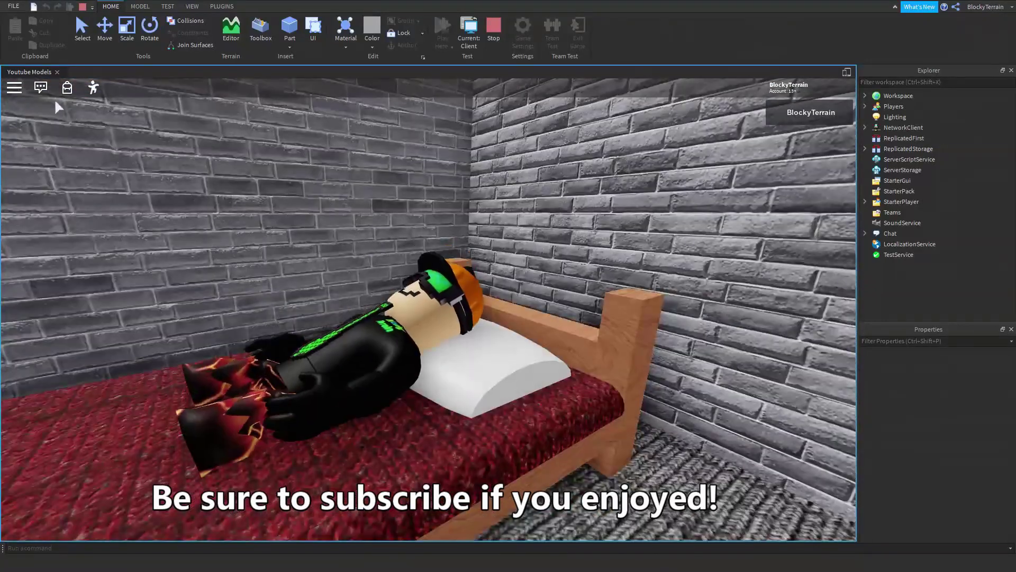
- Enter the chat command "/e wave", get the character off the bed and outside the front door, and send the command
{"action": "mouse_move", "coordinate": [64, 153]}
{"action": "type", "text": "/e wave"}
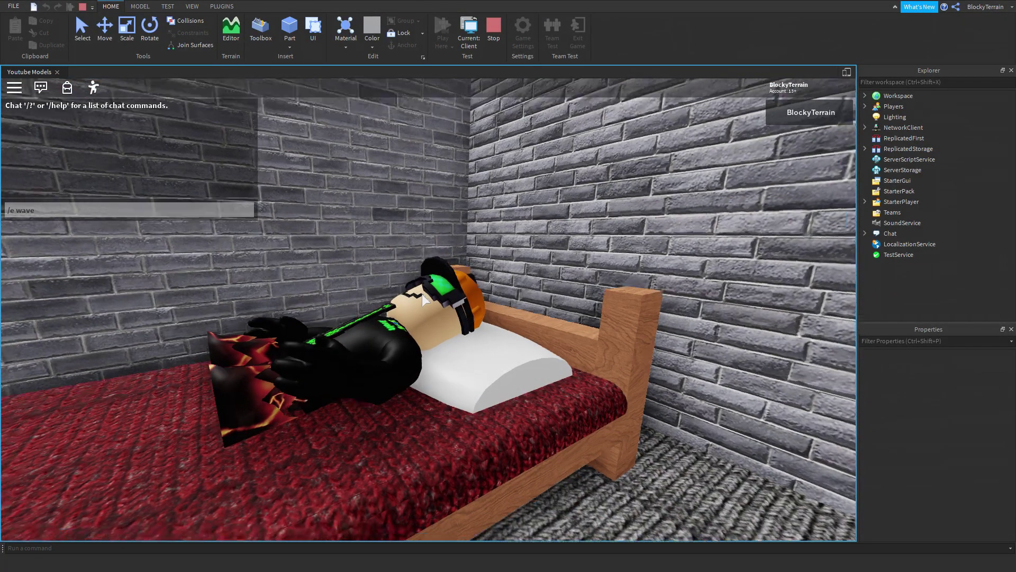
{"action": "key", "text": "space"}
{"action": "key", "text": "s"}
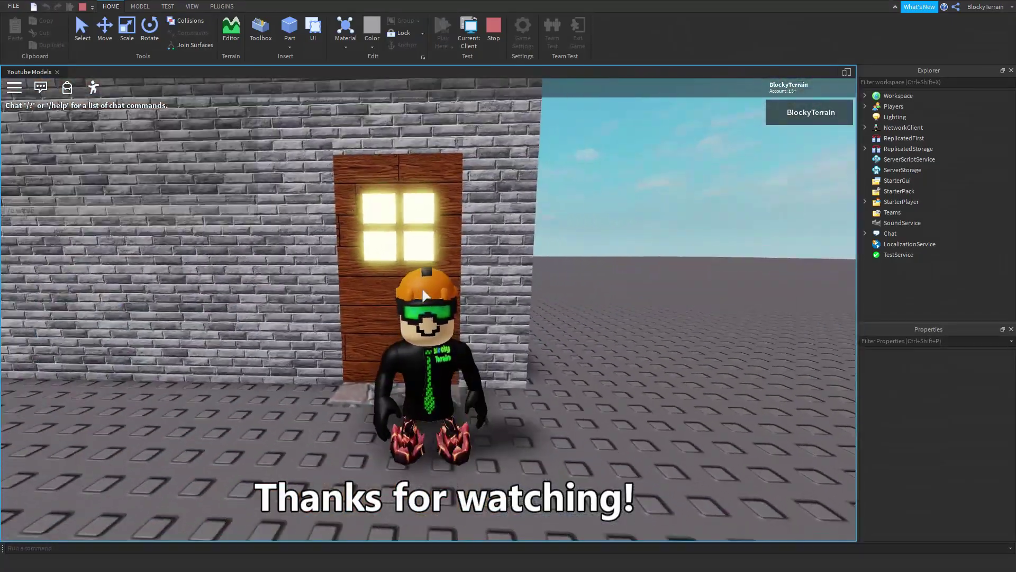
{"action": "key", "text": "s"}
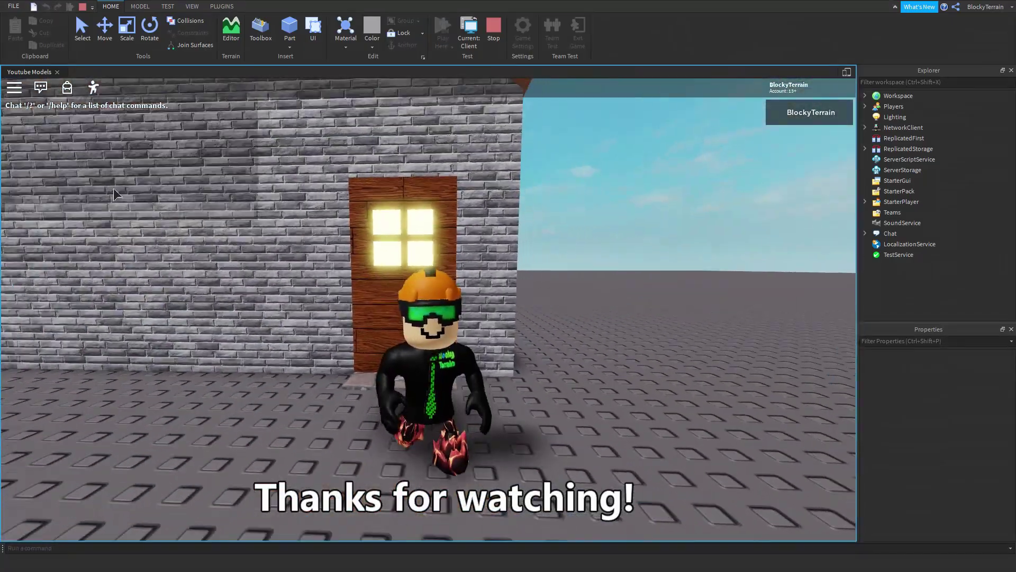
{"action": "key", "text": "Return"}
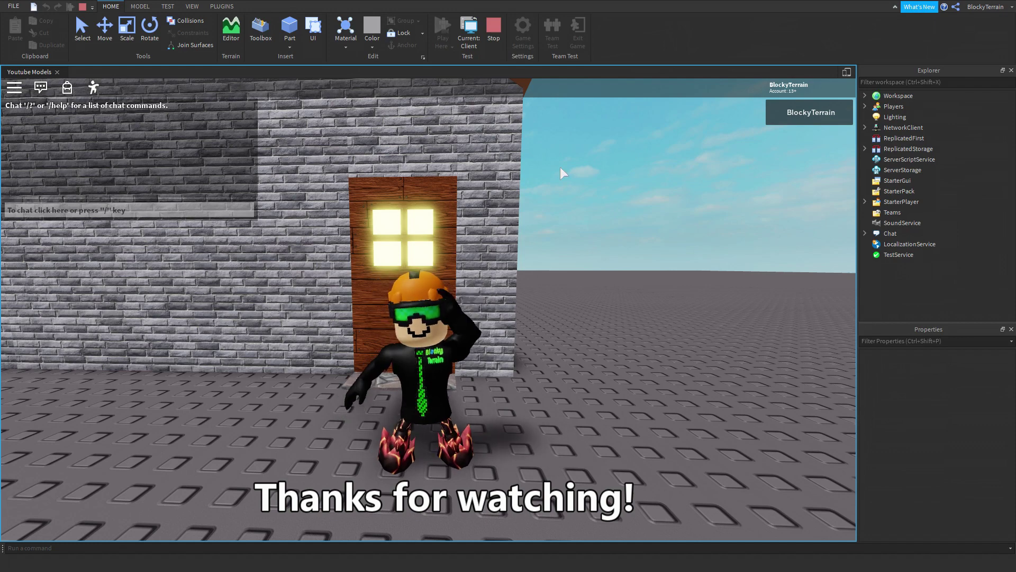